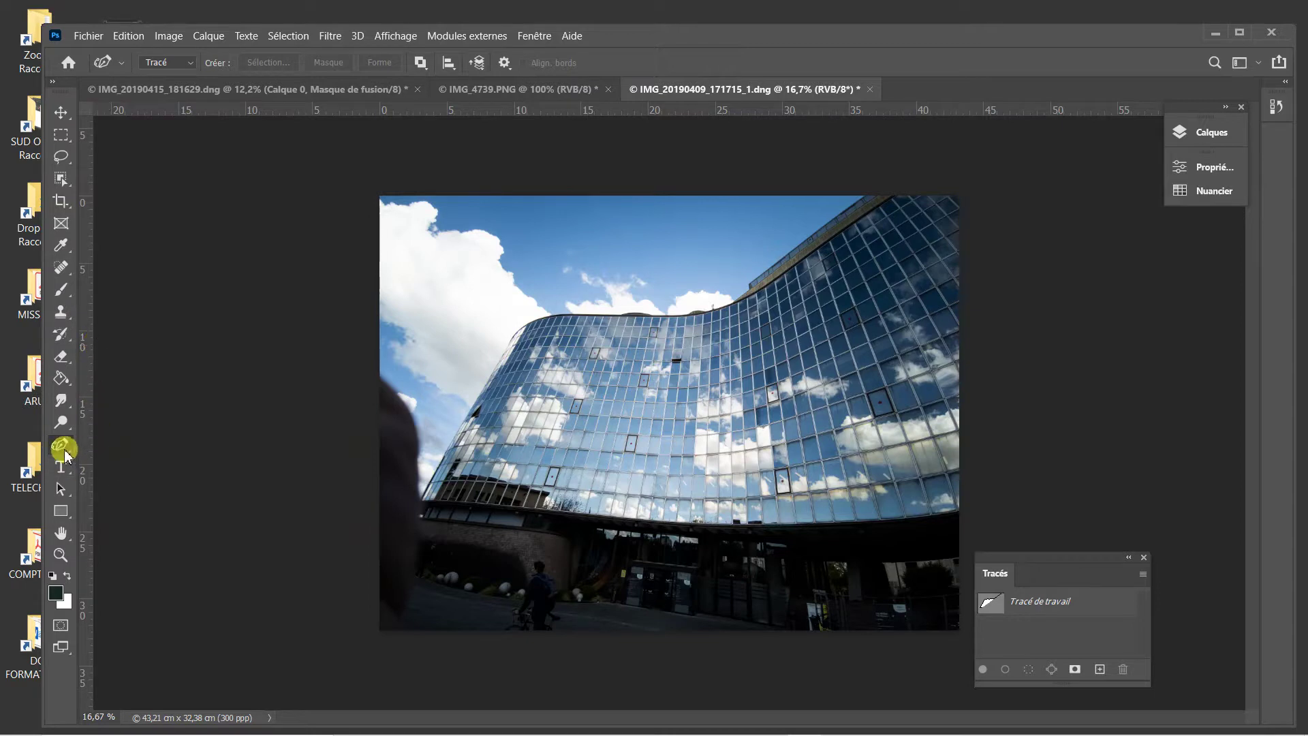
Choose the Curvature Pen tool and set the path display to 2 px thickness in light red
click(62, 453)
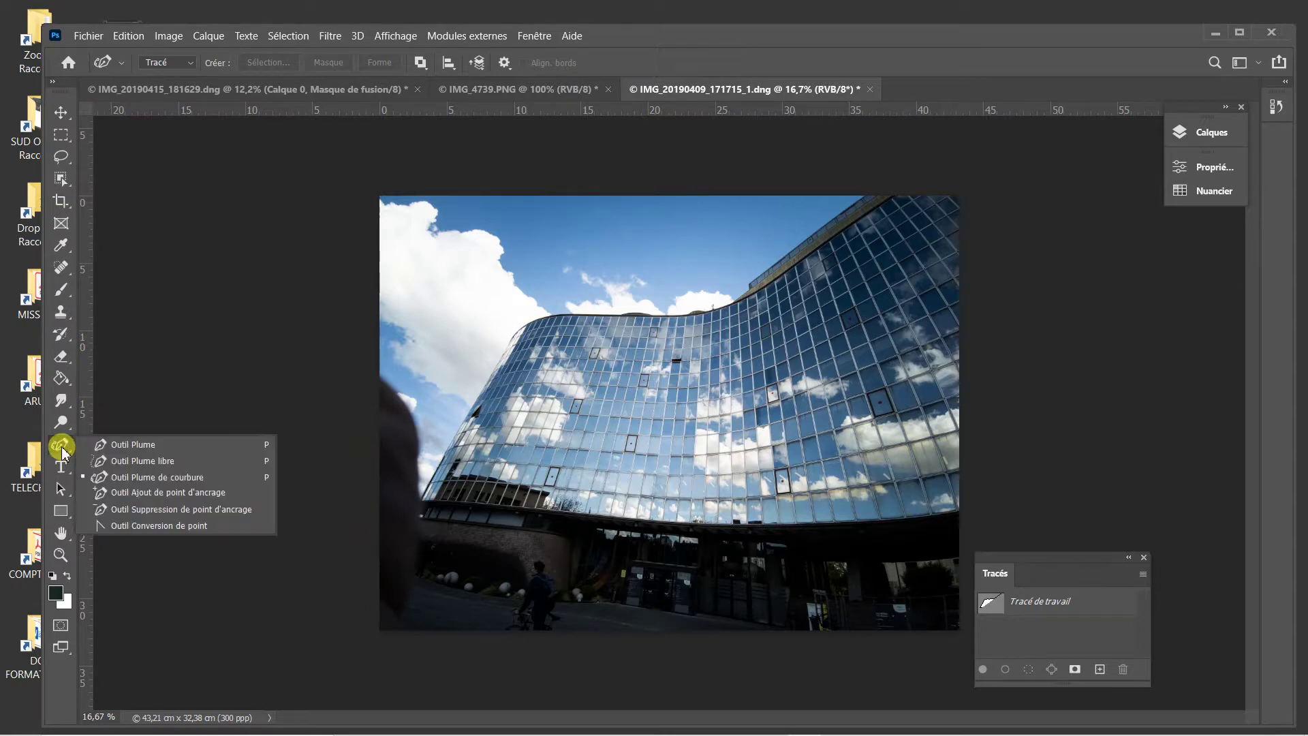
click(133, 477)
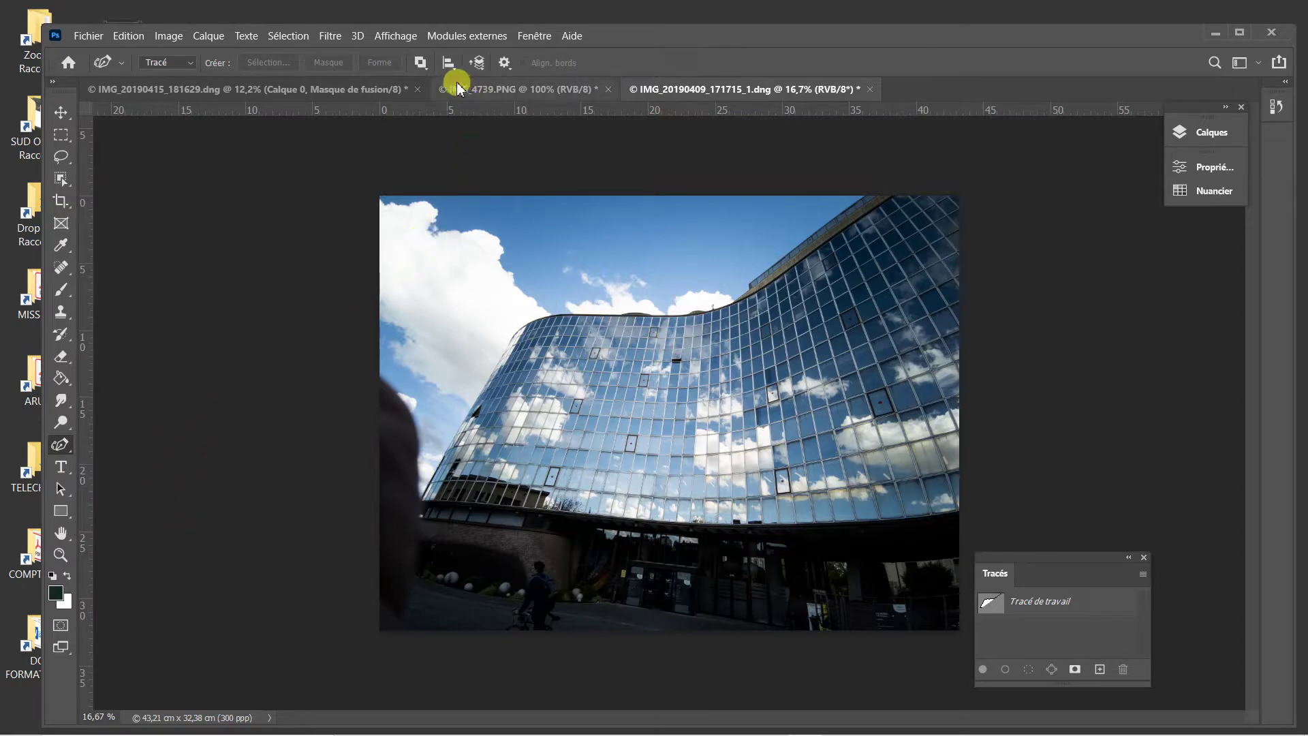
click(505, 64)
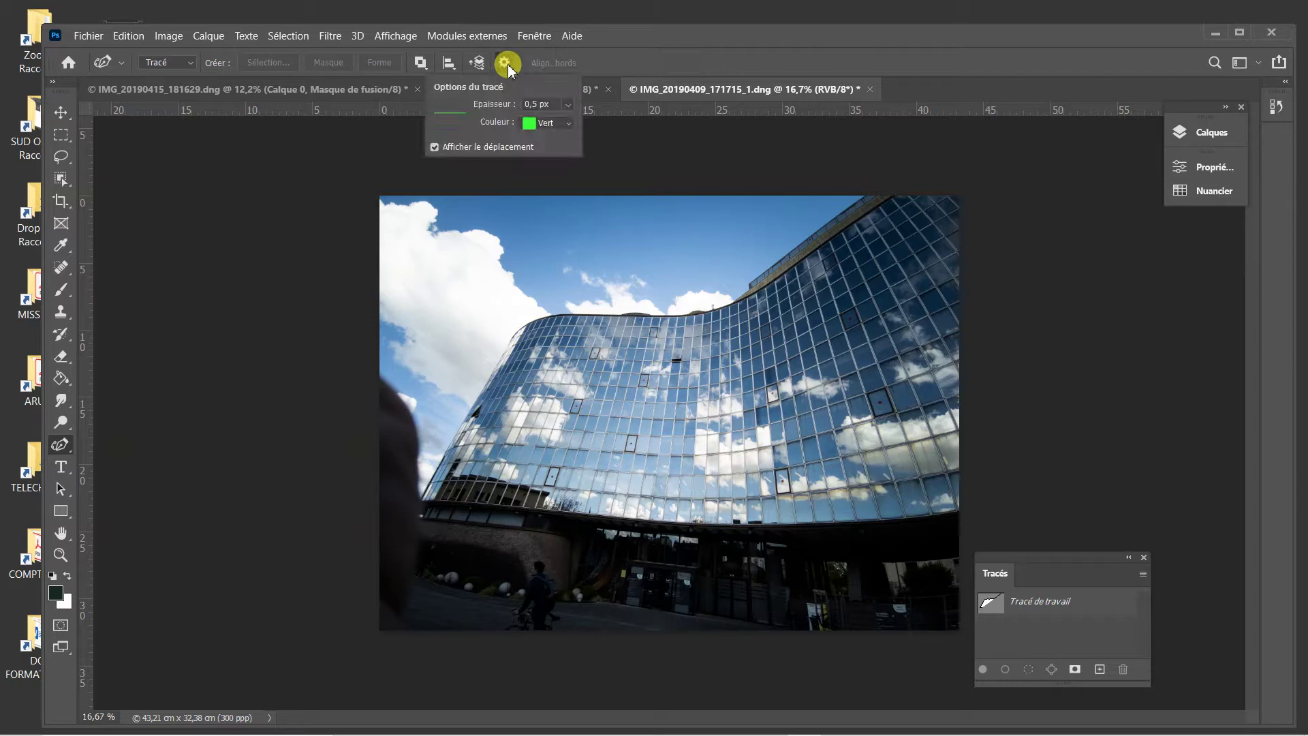
click(570, 107)
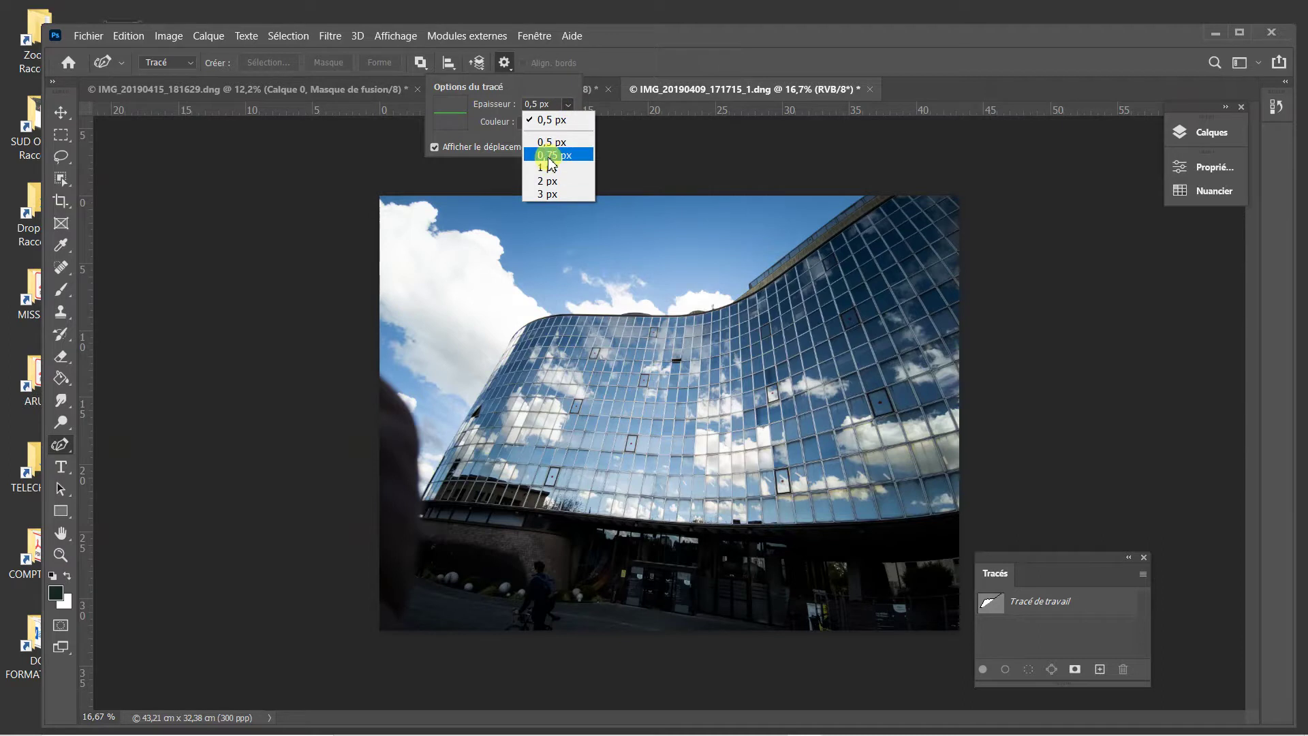
click(547, 183)
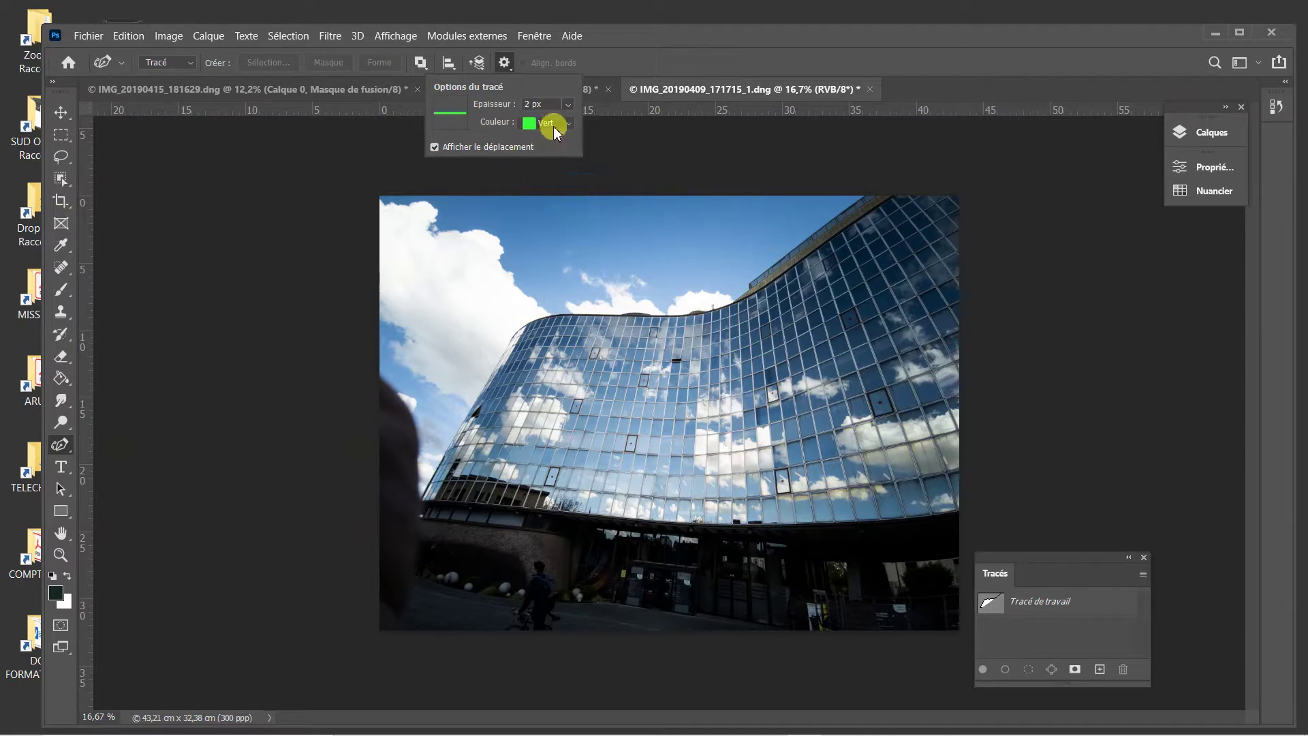
click(569, 124)
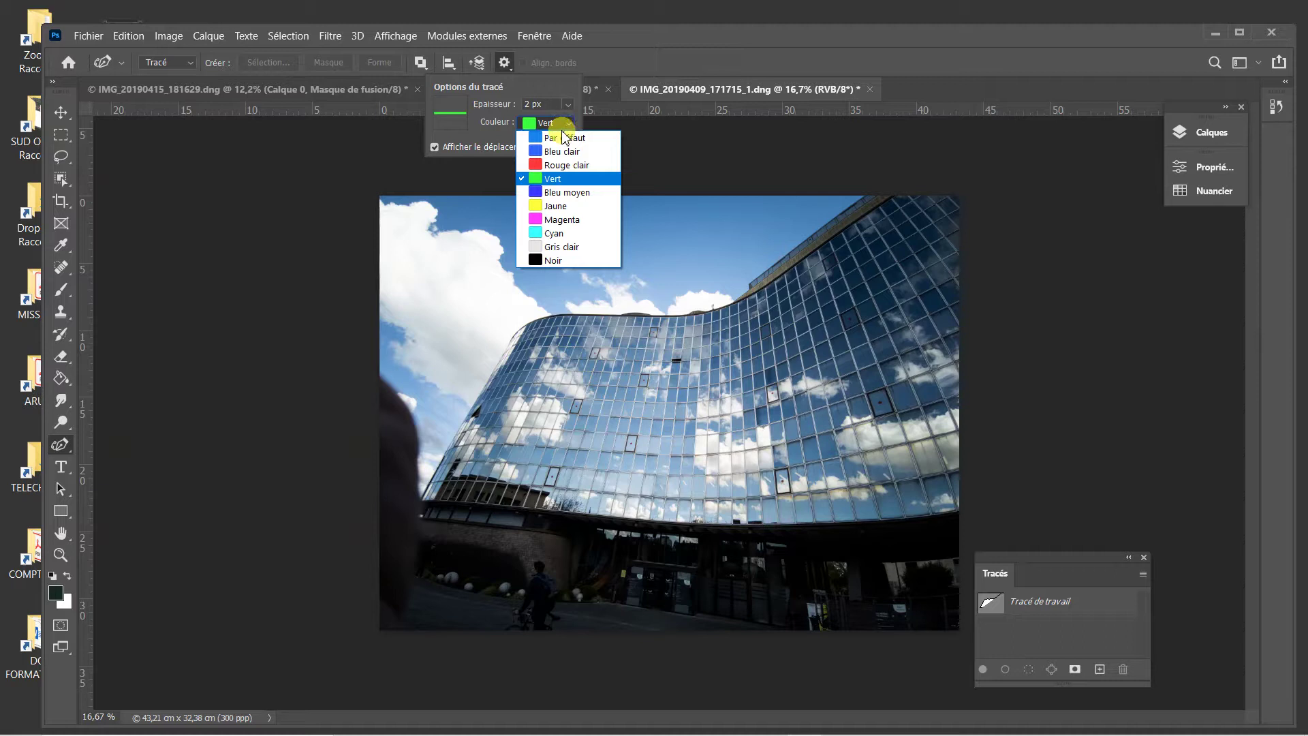
click(538, 165)
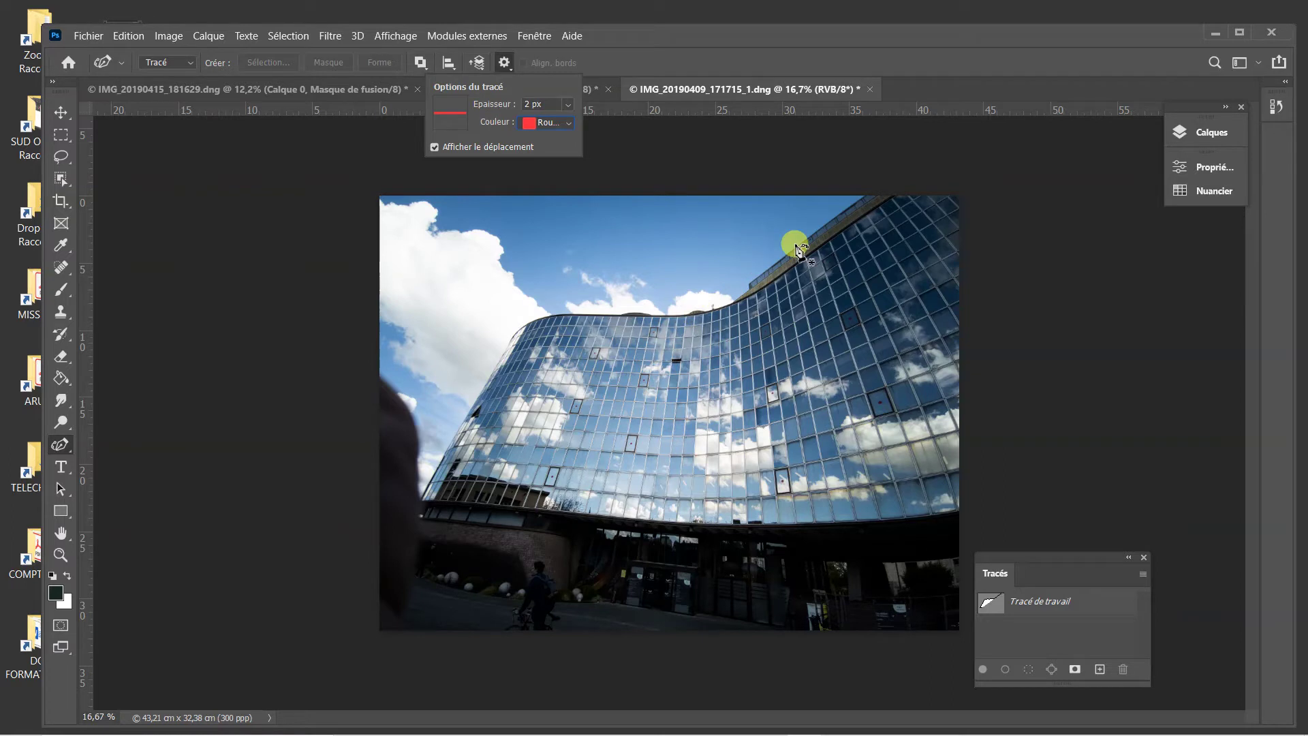
Trace the glass façade's roofline with curvature points, from the photo's upper edge down to the building's upper-left corner
click(899, 195)
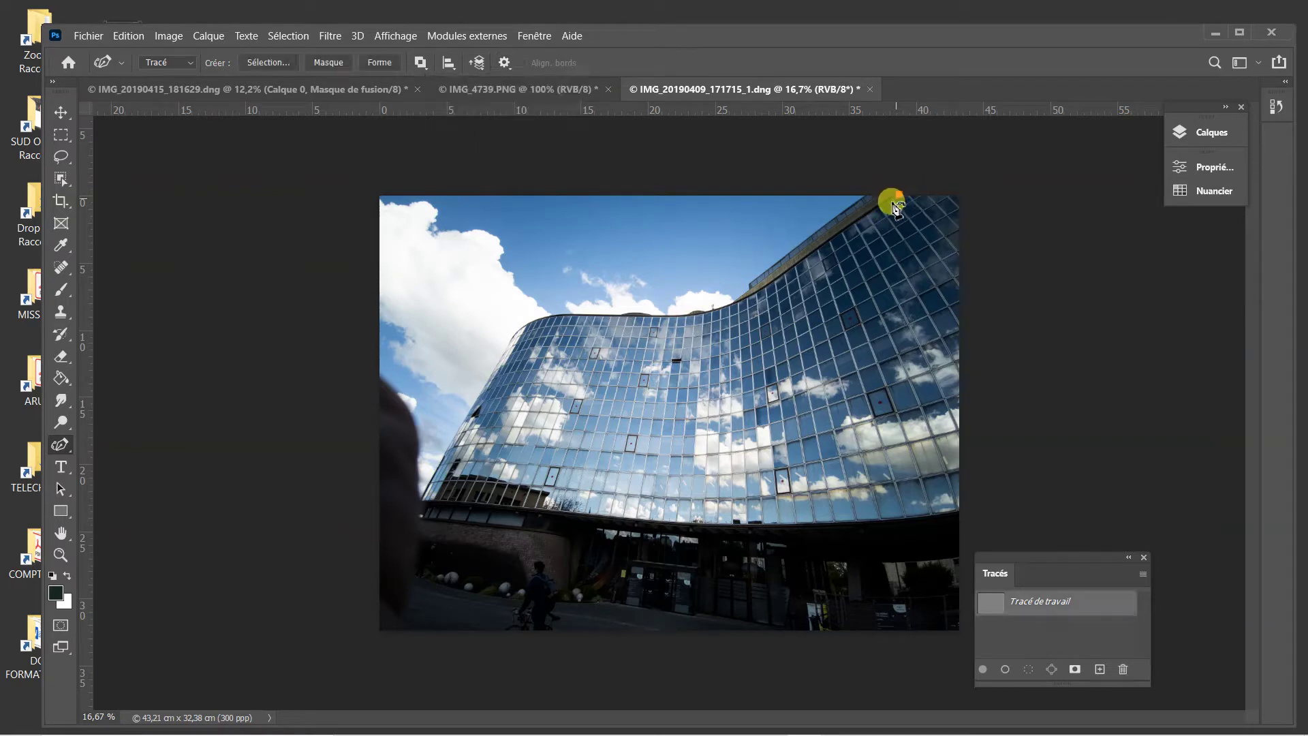
click(821, 247)
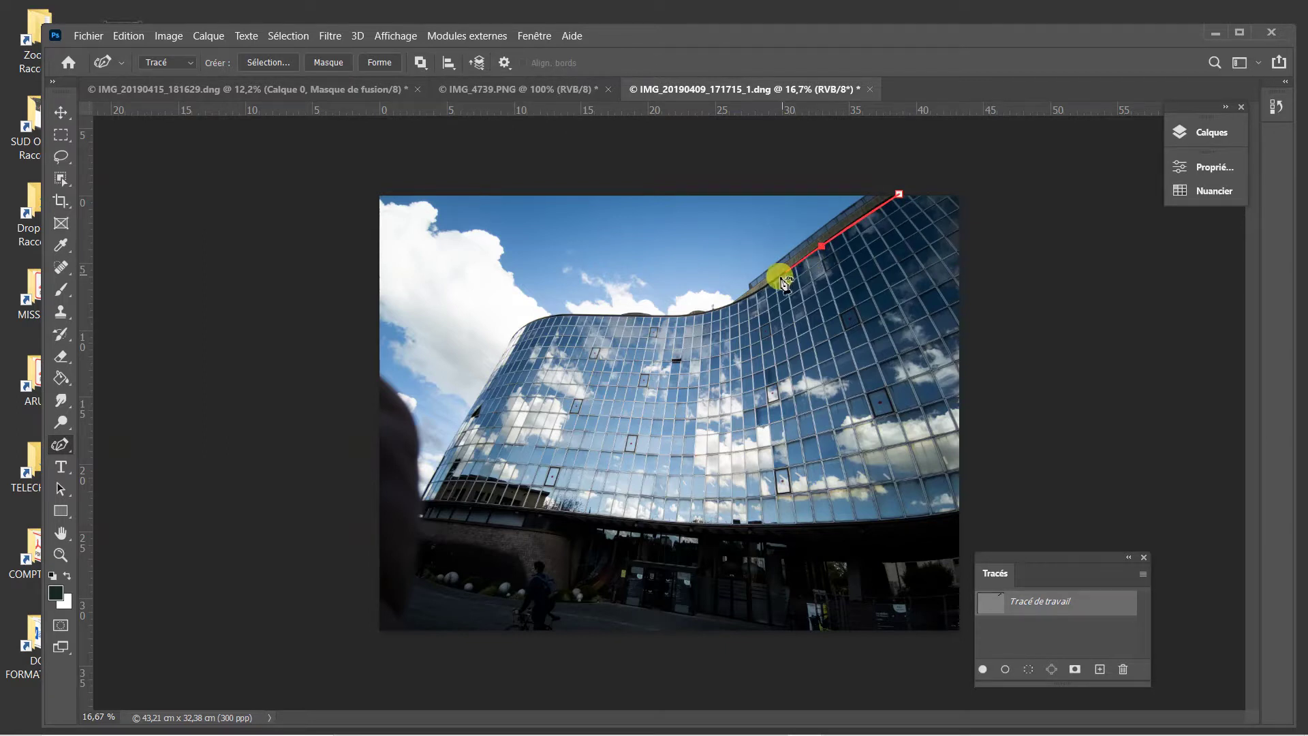
click(742, 301)
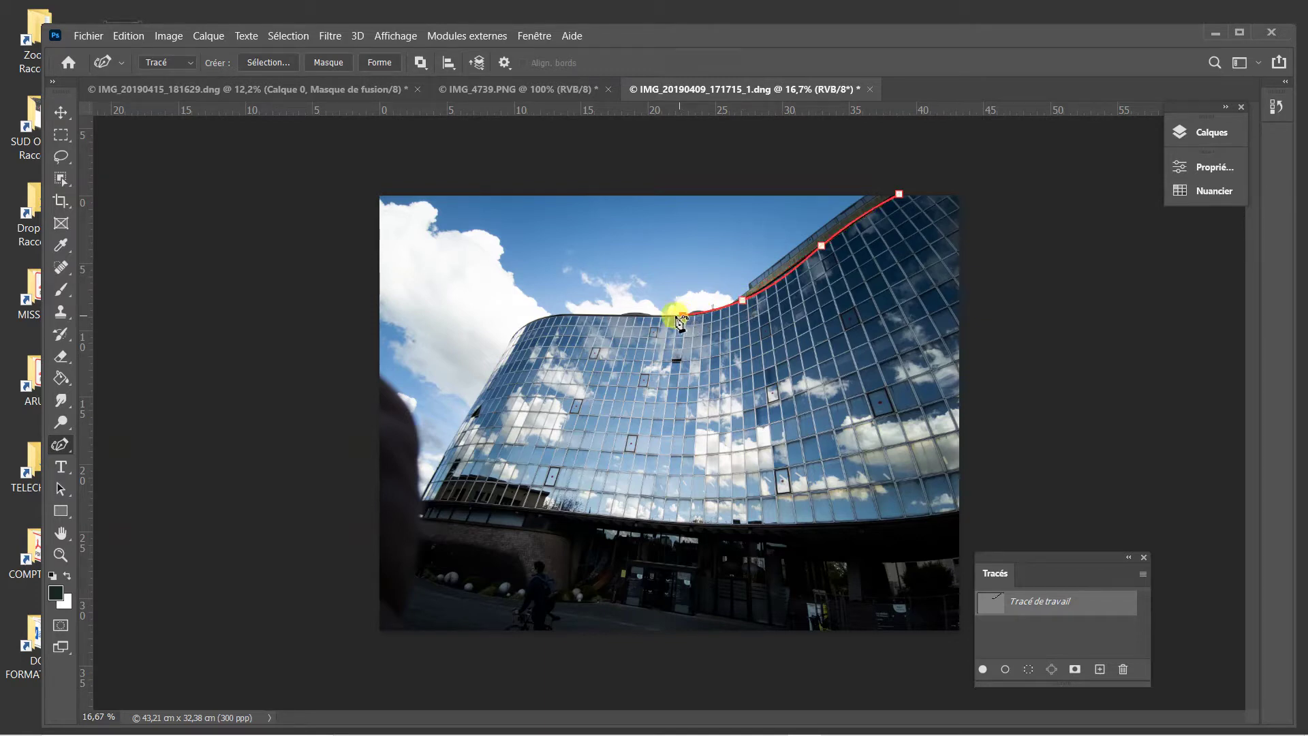
click(626, 316)
click(571, 316)
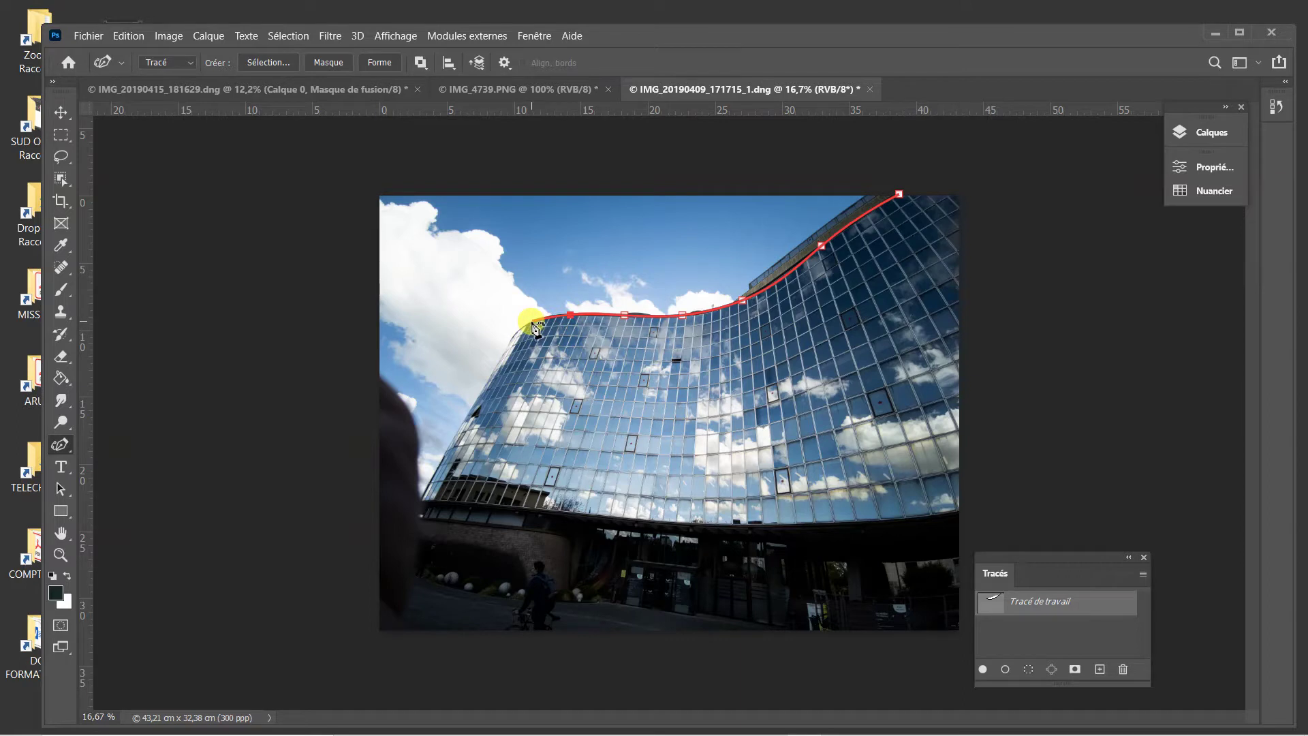
click(532, 320)
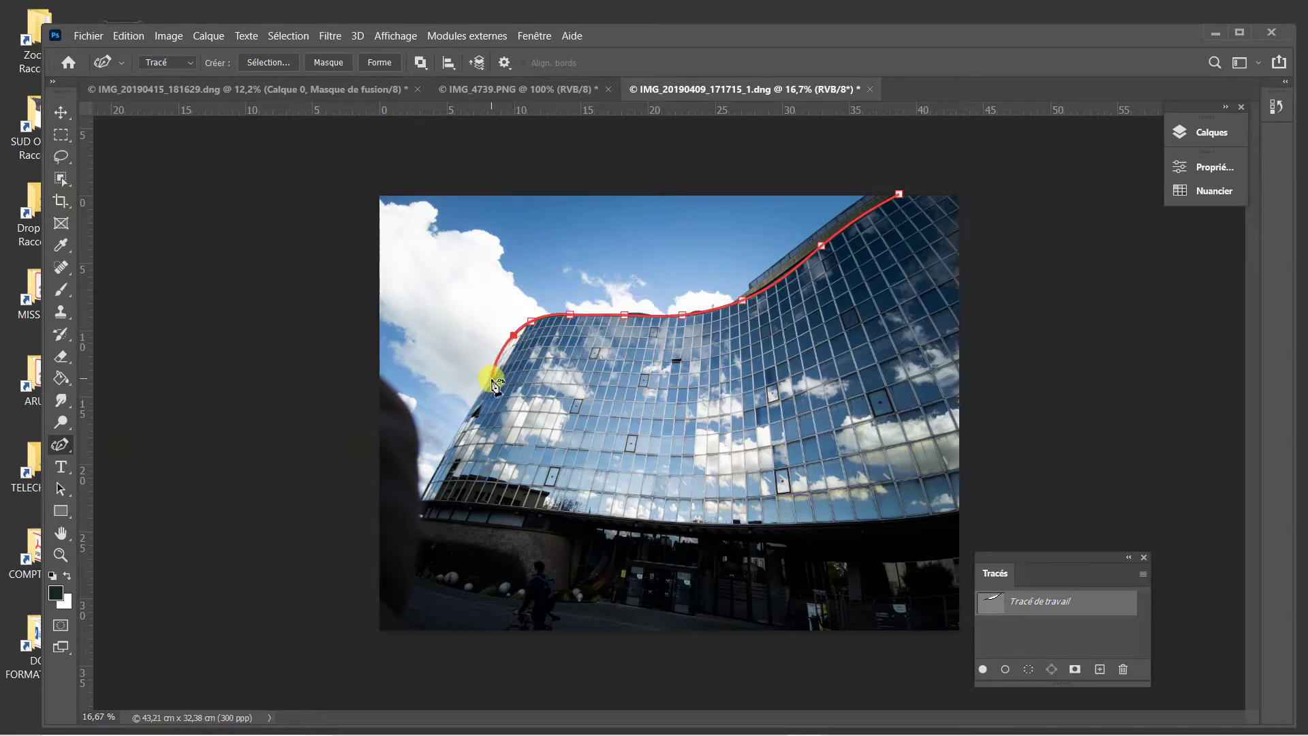
click(514, 336)
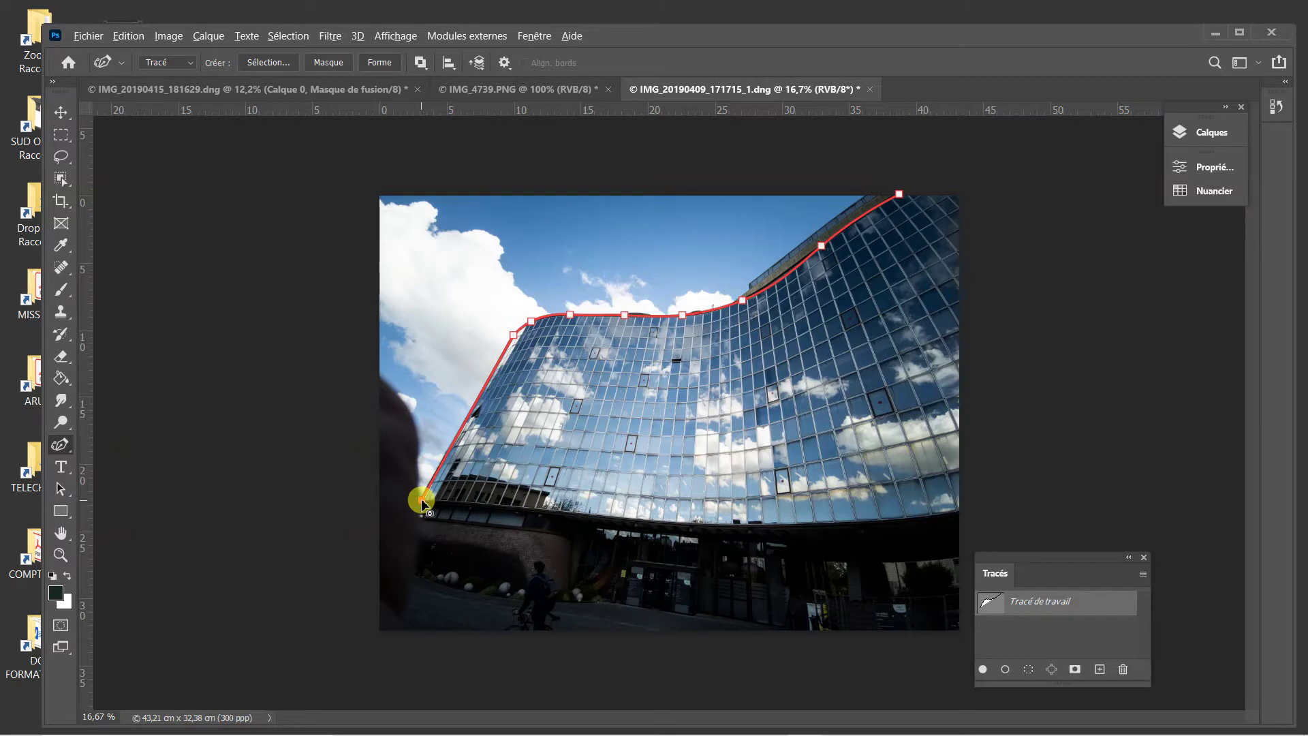
Continue the path down the façade's left side and along its lower edge, closing it outside the photo's right edge
click(422, 501)
click(475, 505)
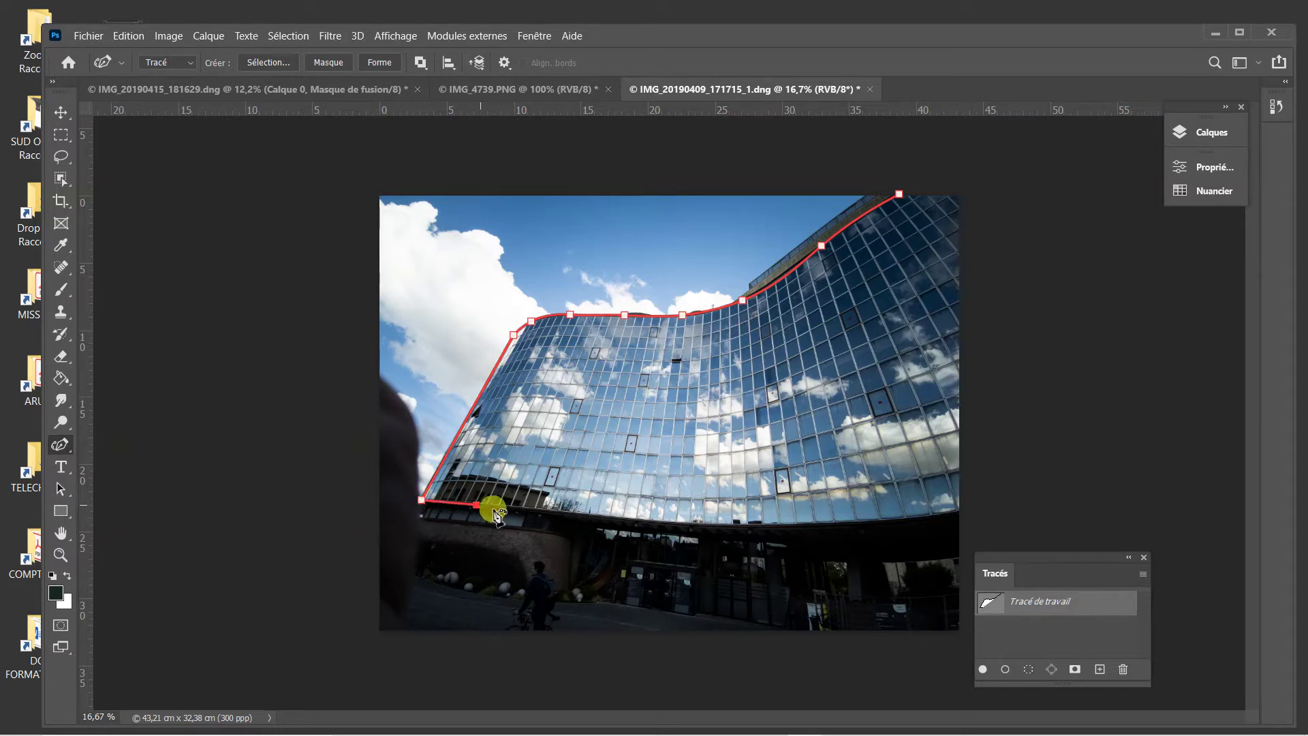
click(607, 516)
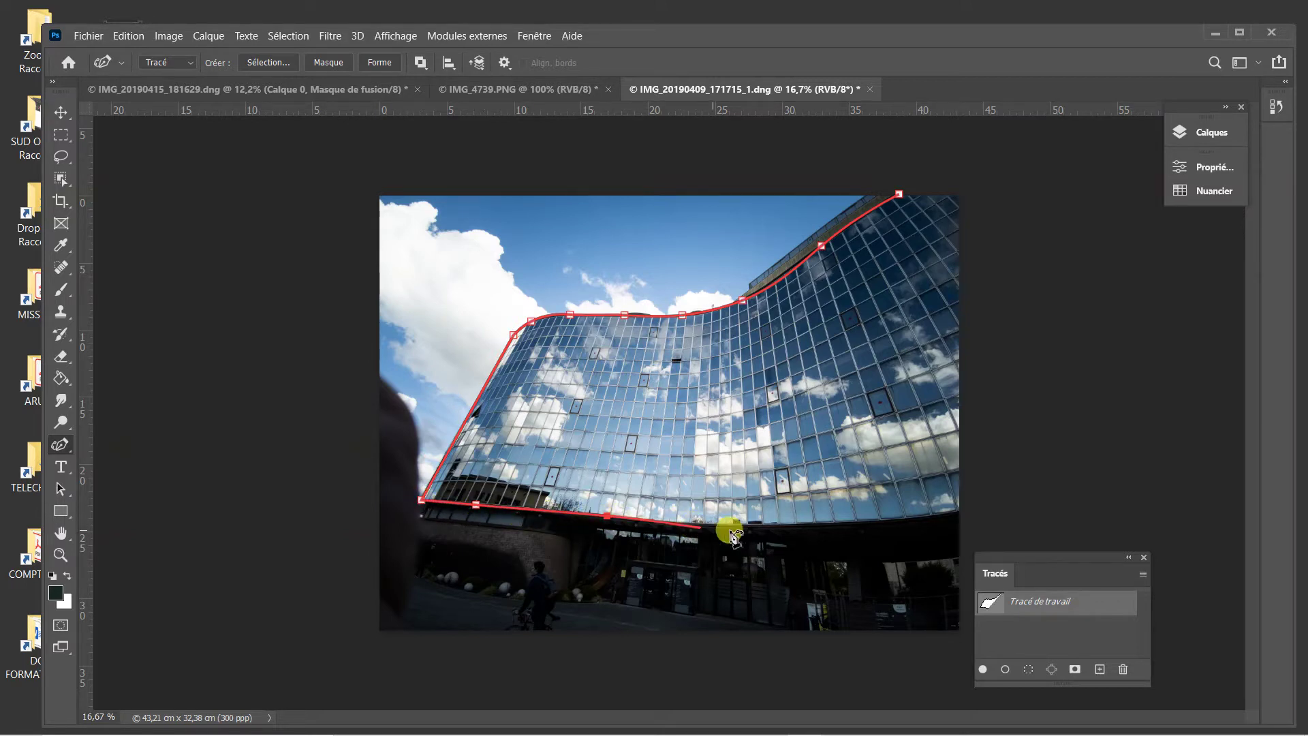
click(755, 525)
click(848, 521)
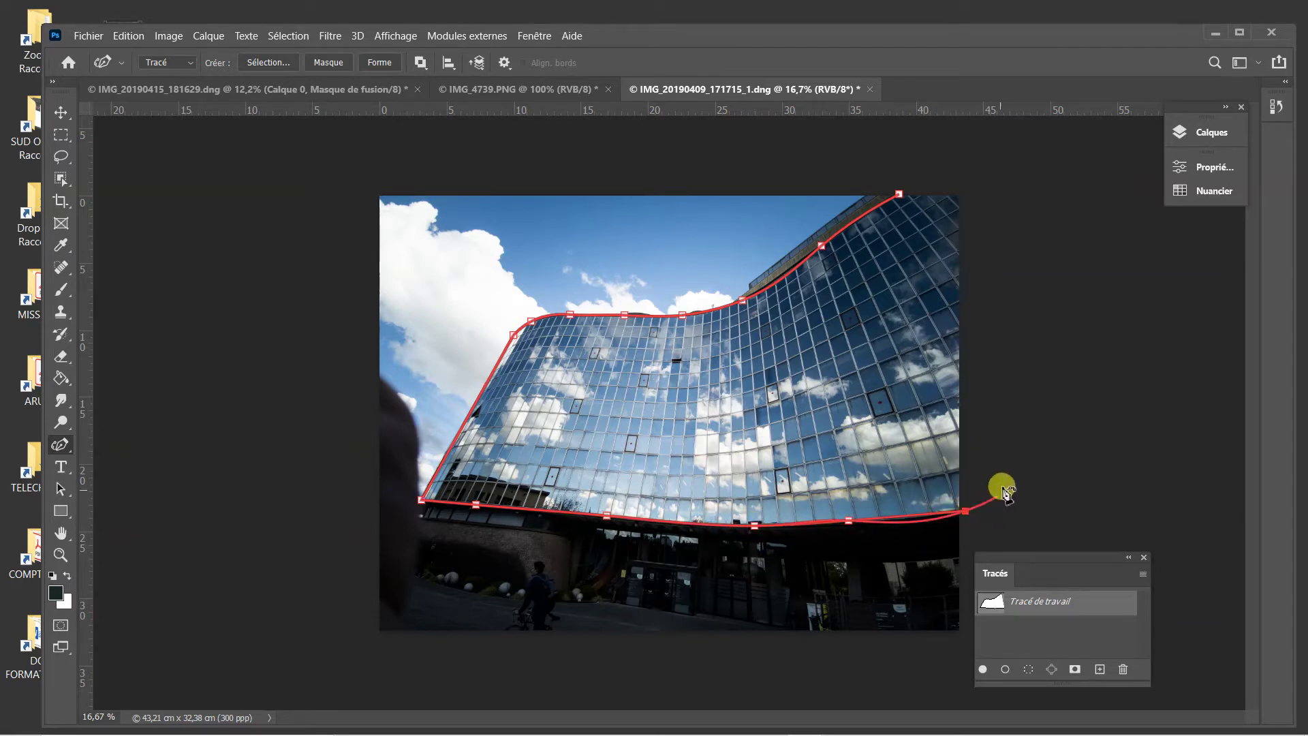
click(965, 510)
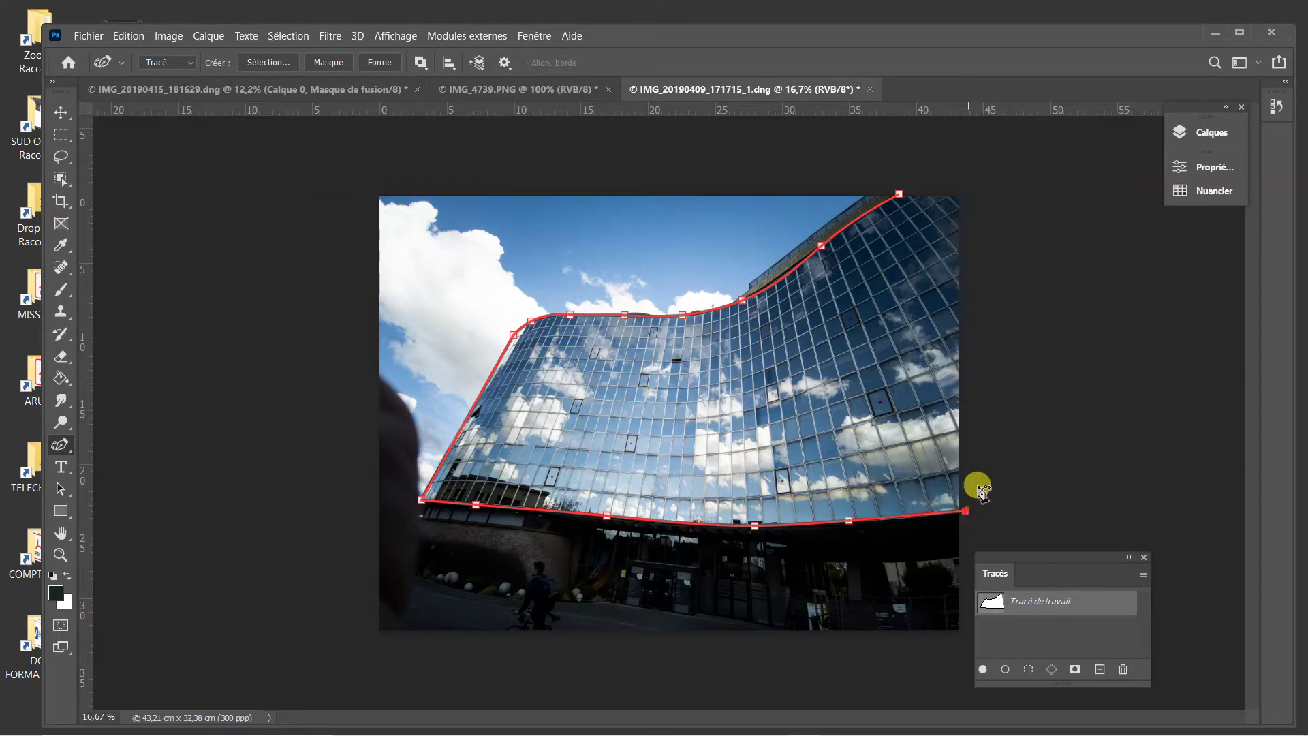
drag(1001, 196, 922, 181)
click(900, 197)
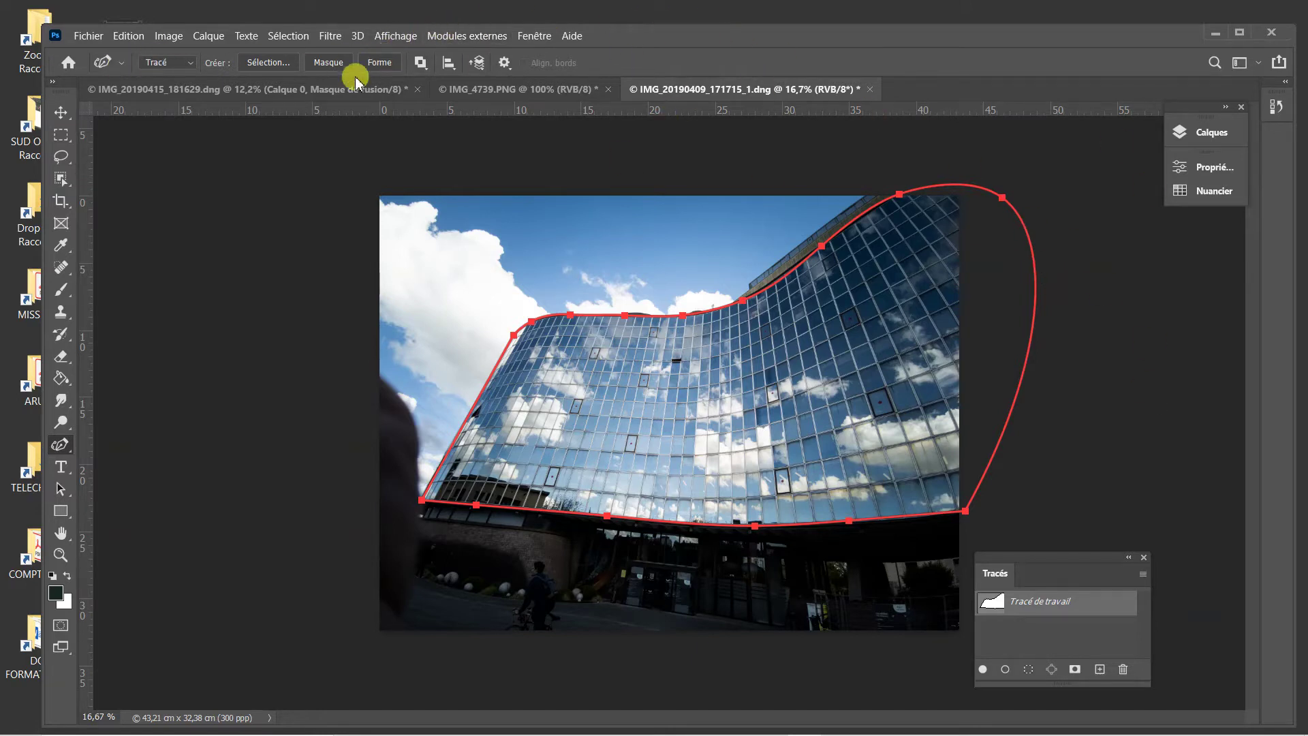
click(507, 65)
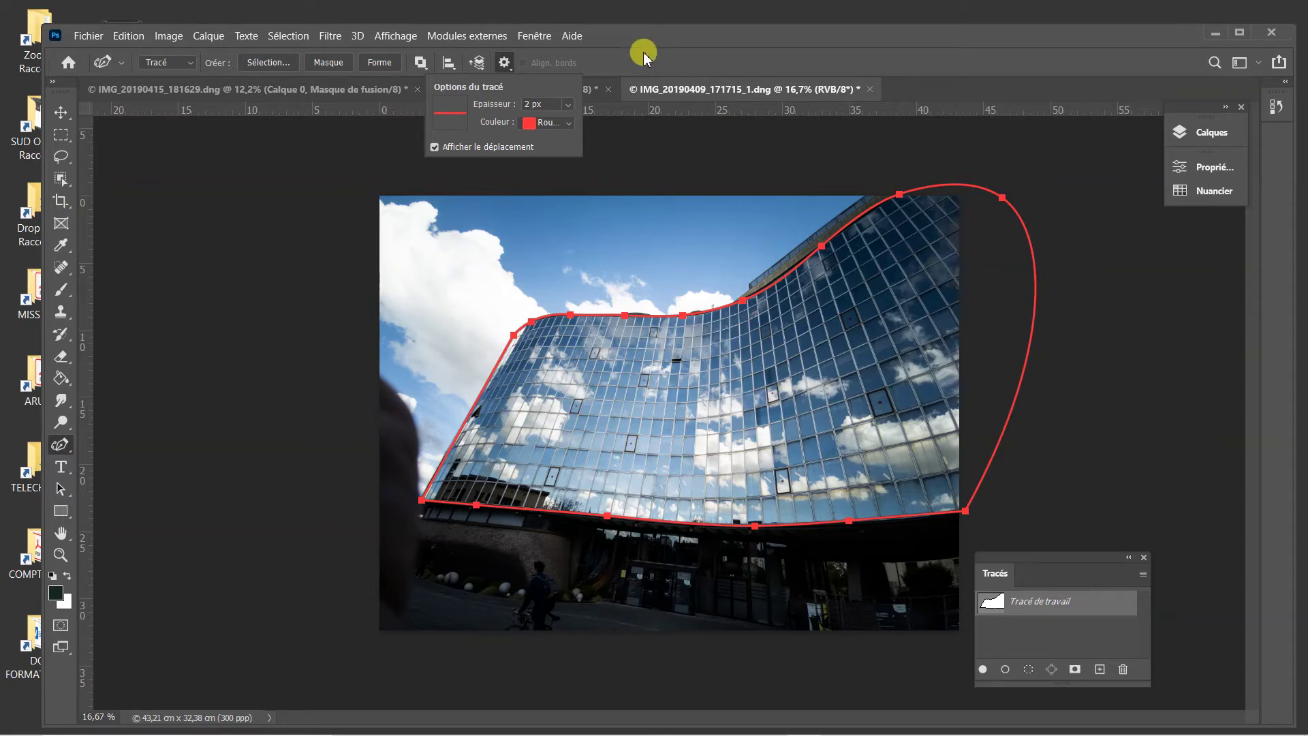
click(602, 63)
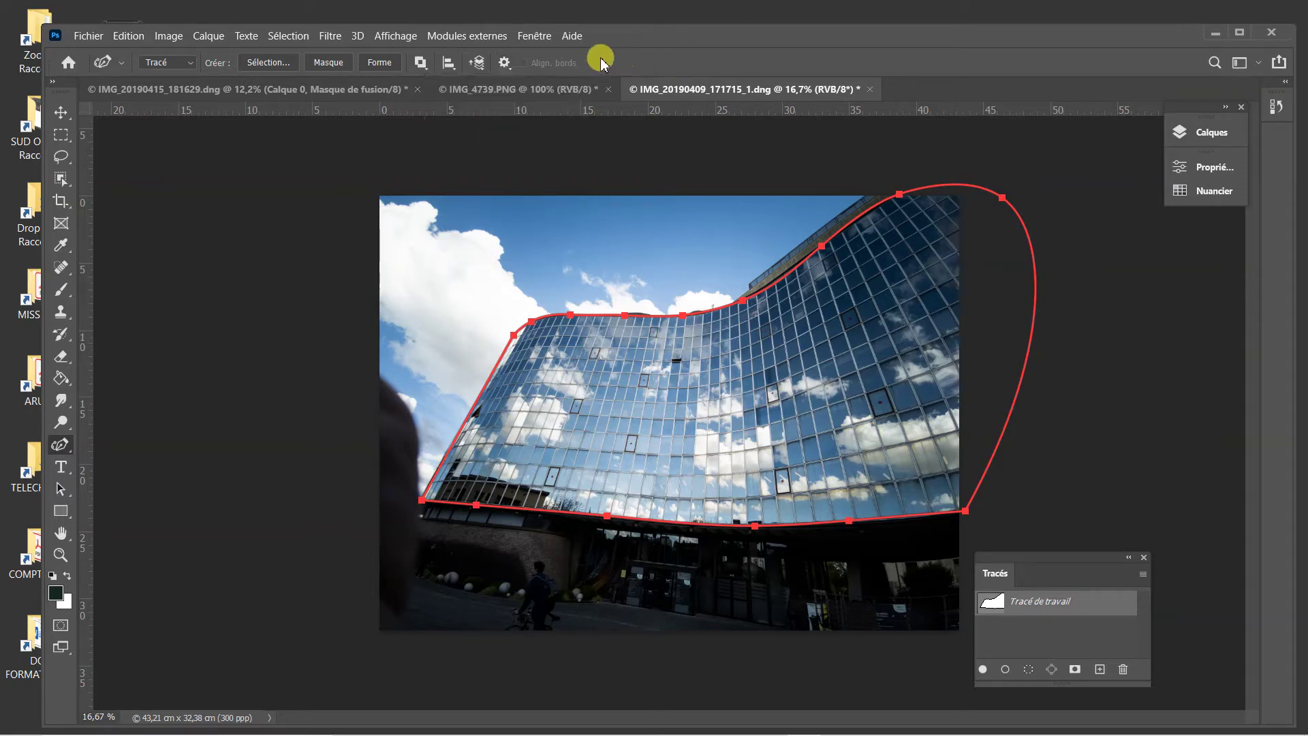
click(481, 66)
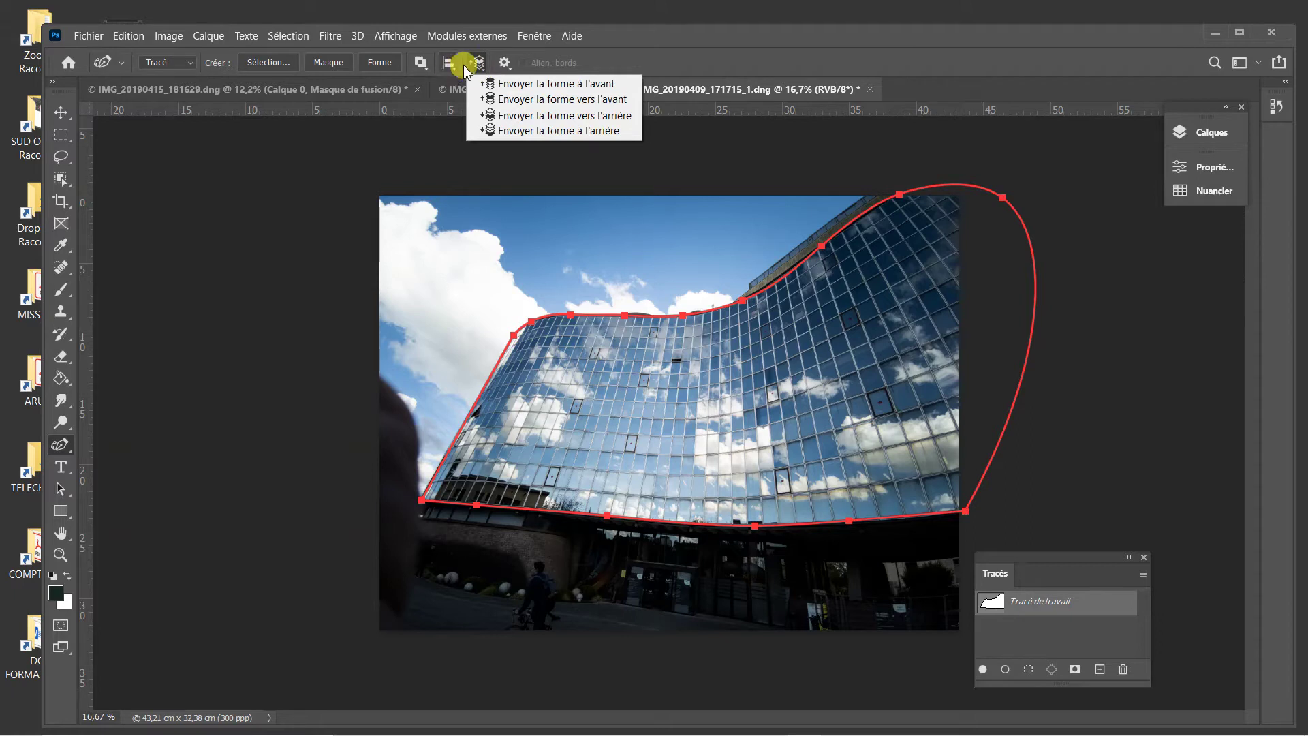
click(193, 80)
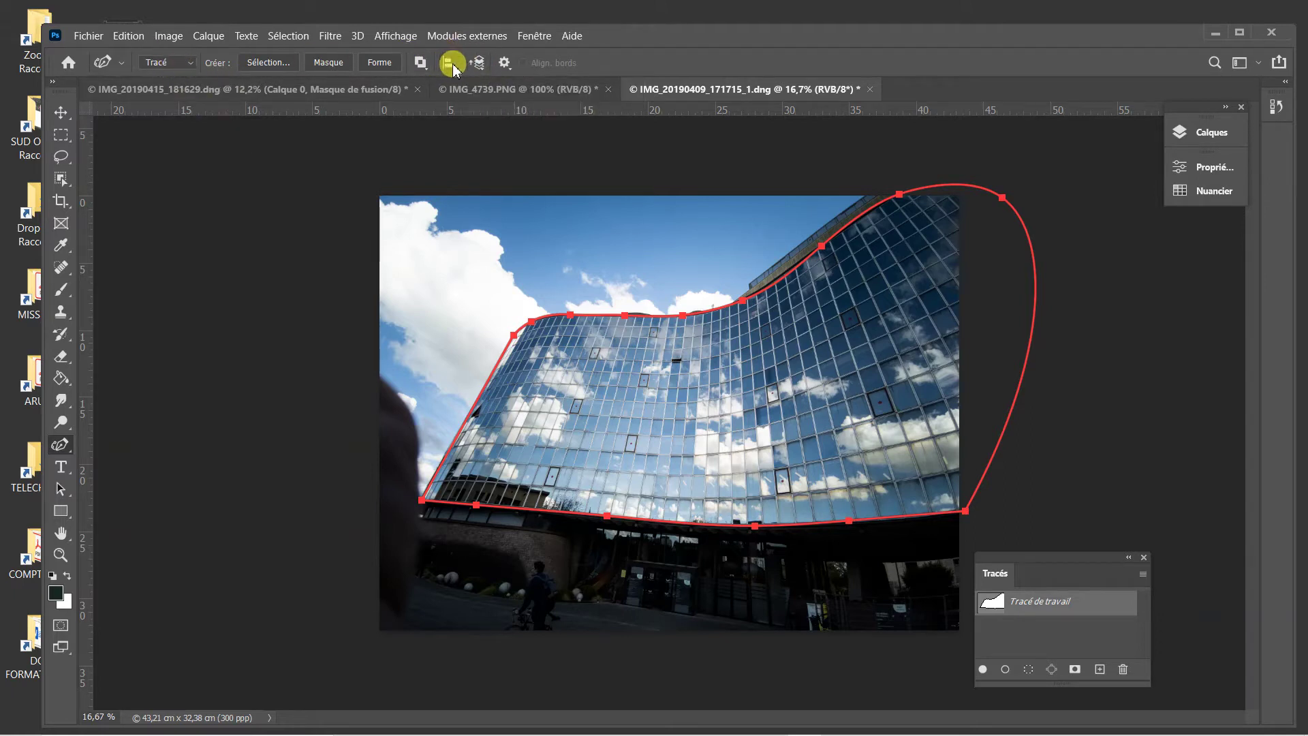
Try converting the façade path into a shape and into a vector mask, undoing each conversion
click(380, 63)
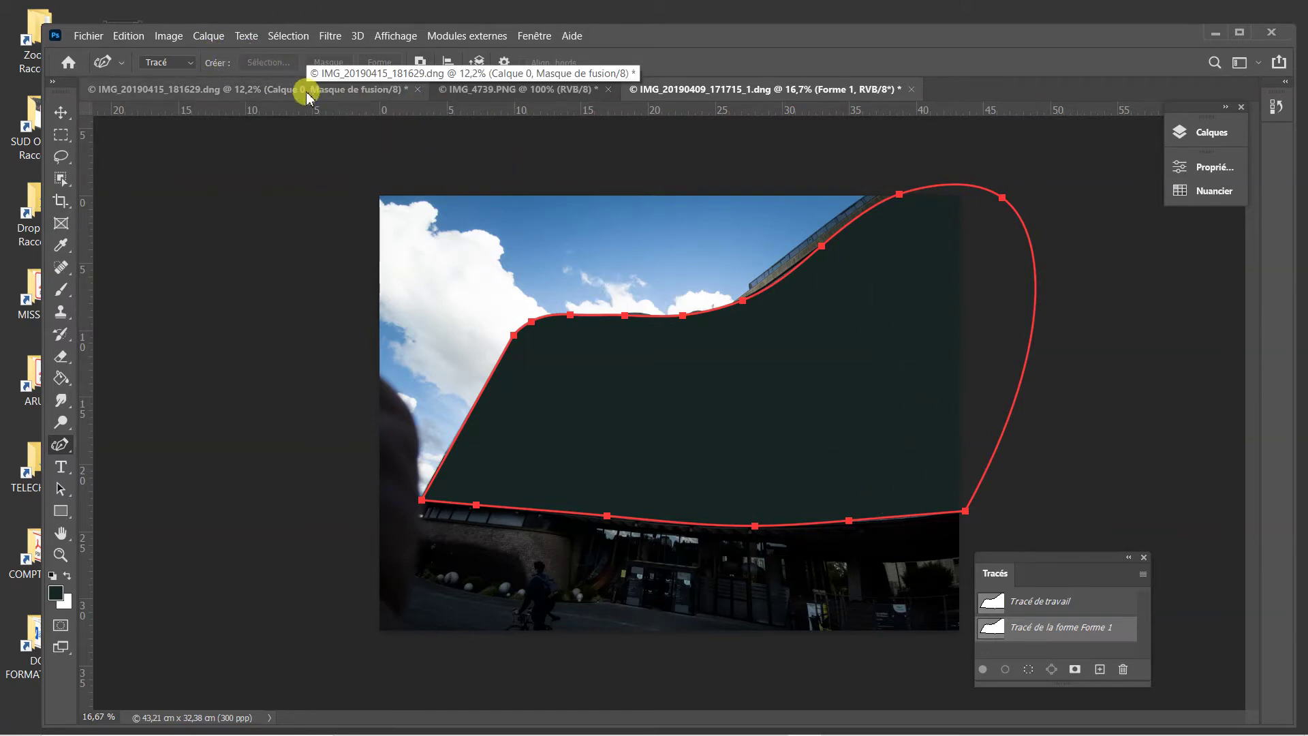
key(ctrl+z)
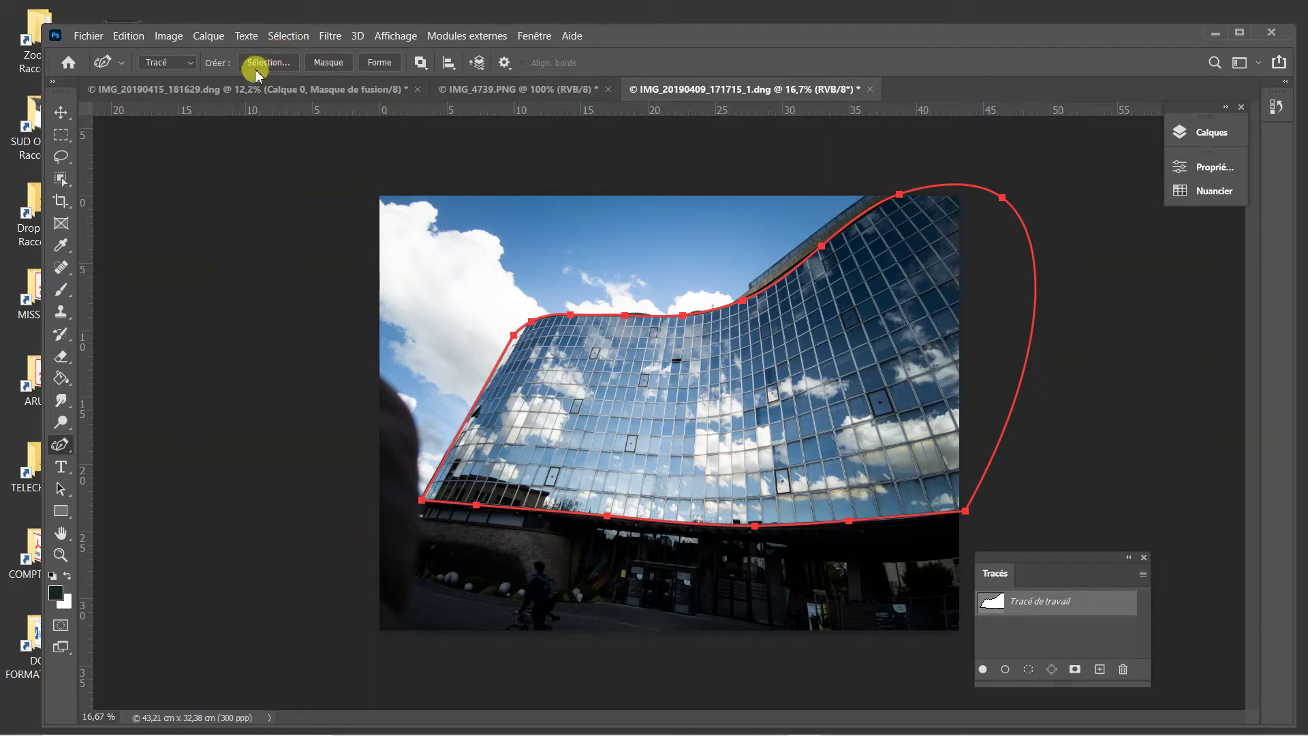
click(330, 63)
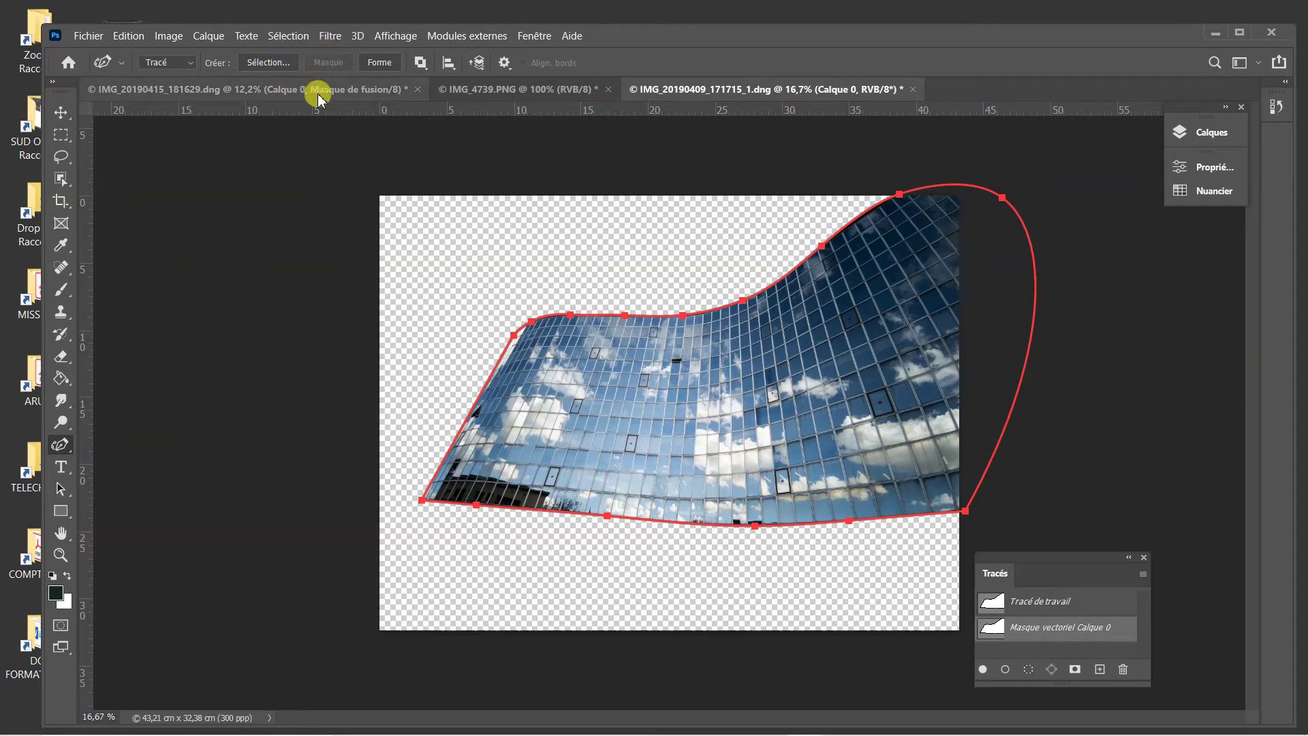
key(ctrl+z)
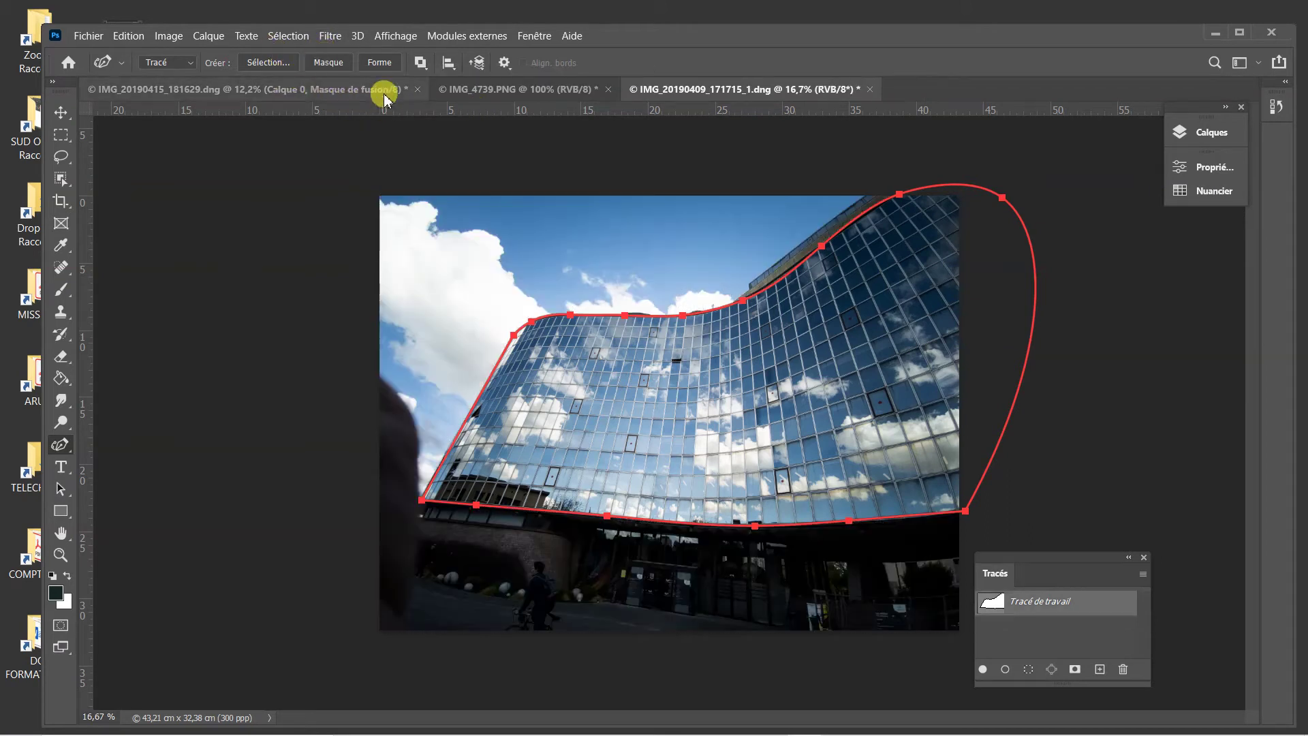
Convert the façade path into a new anti-aliased selection with a feather radius of 0 pixels
click(273, 63)
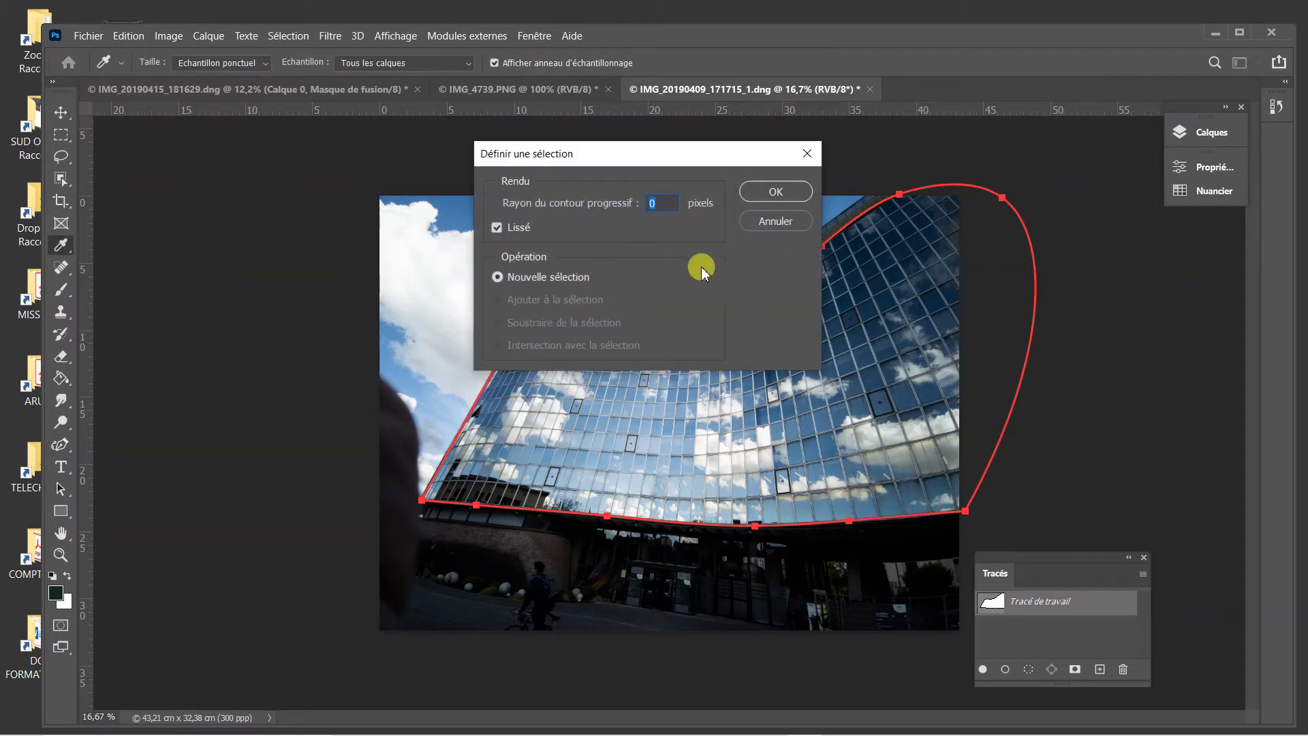
drag(713, 164, 608, 171)
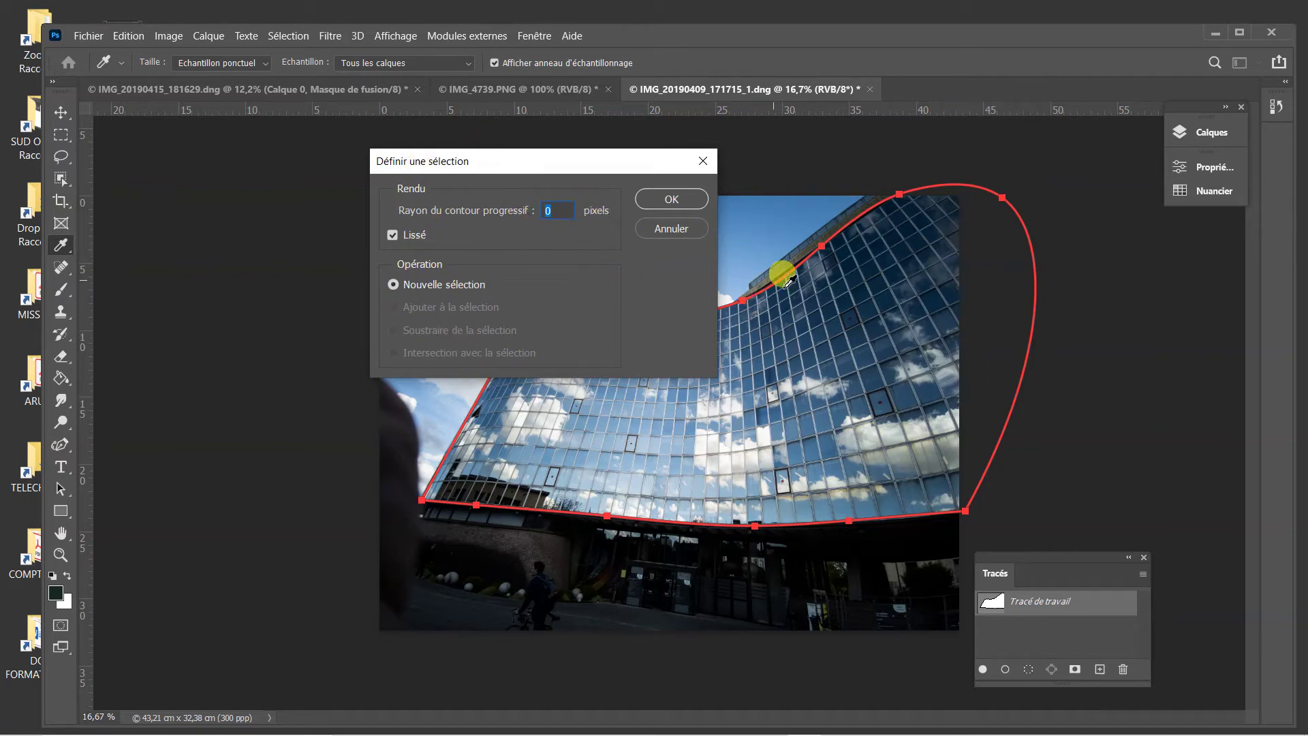
click(671, 200)
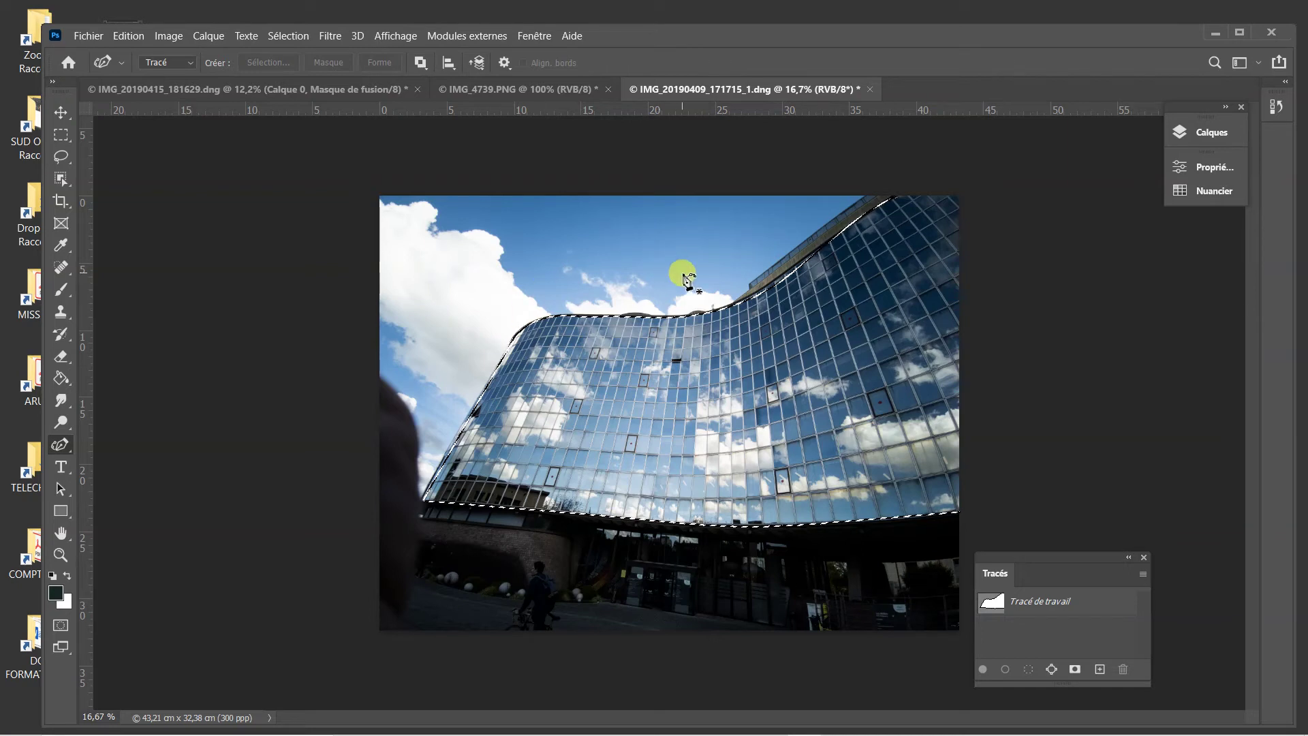
Try a Black & White adjustment layer on the selected façade and undo it
click(1207, 134)
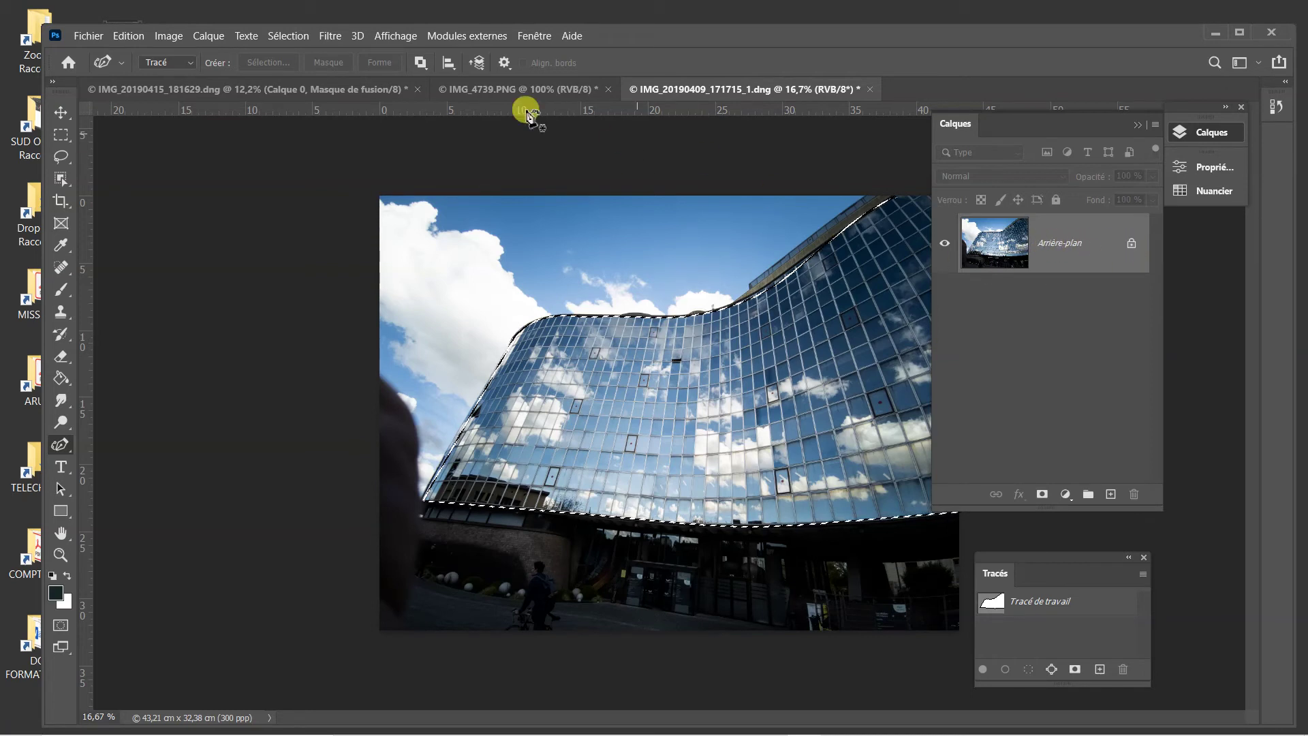
click(208, 36)
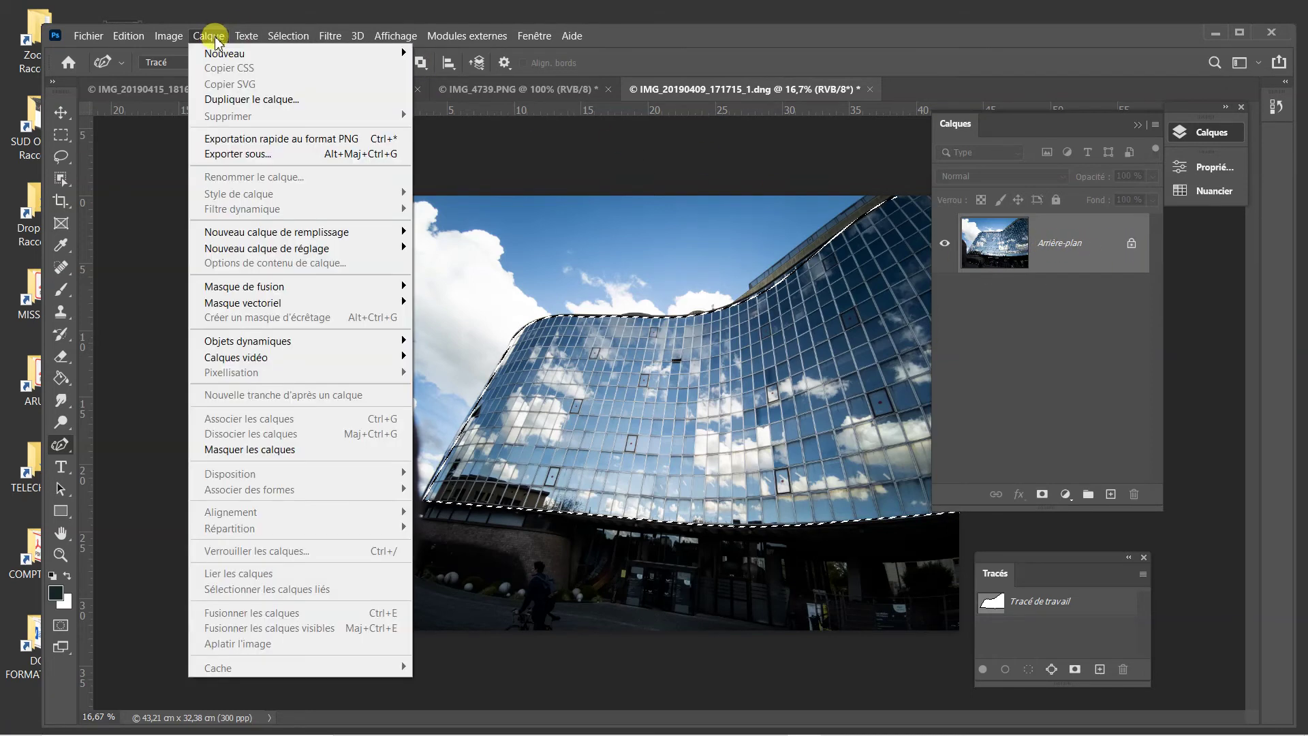
mouse_move(303, 250)
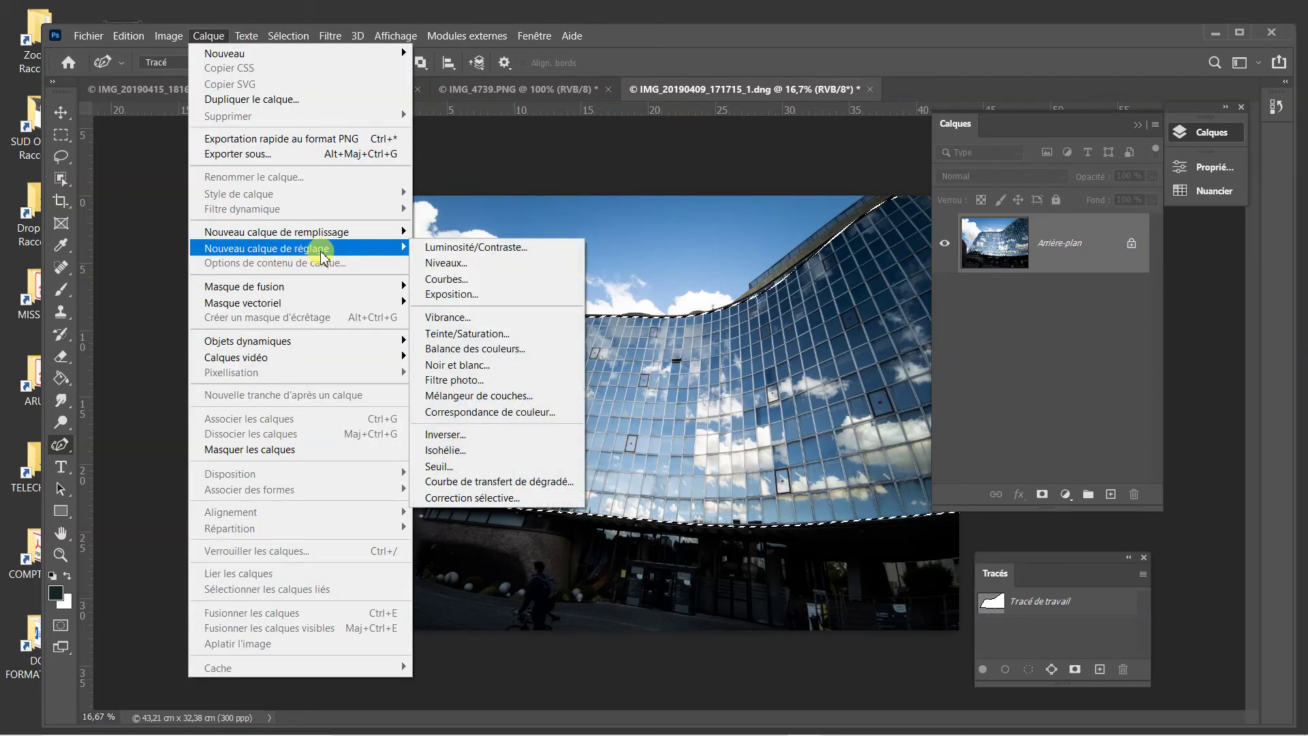
click(467, 367)
click(967, 263)
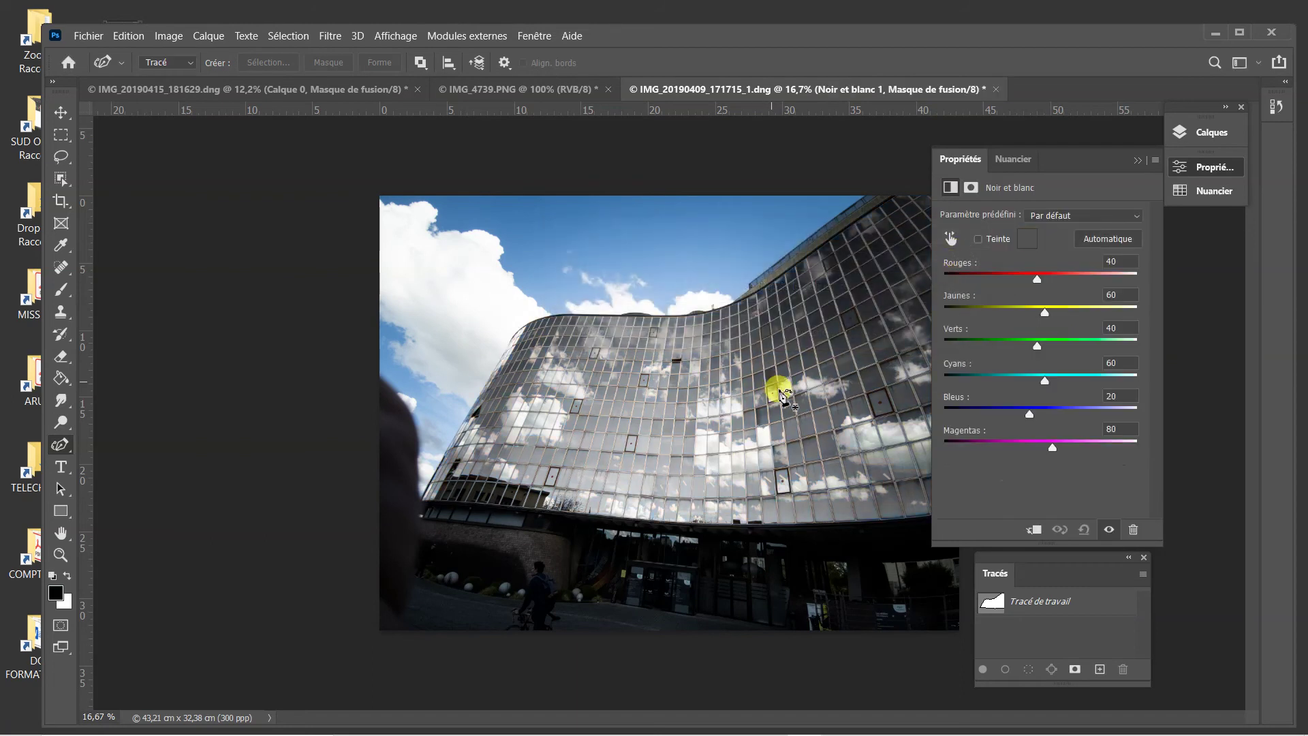
click(129, 37)
click(140, 50)
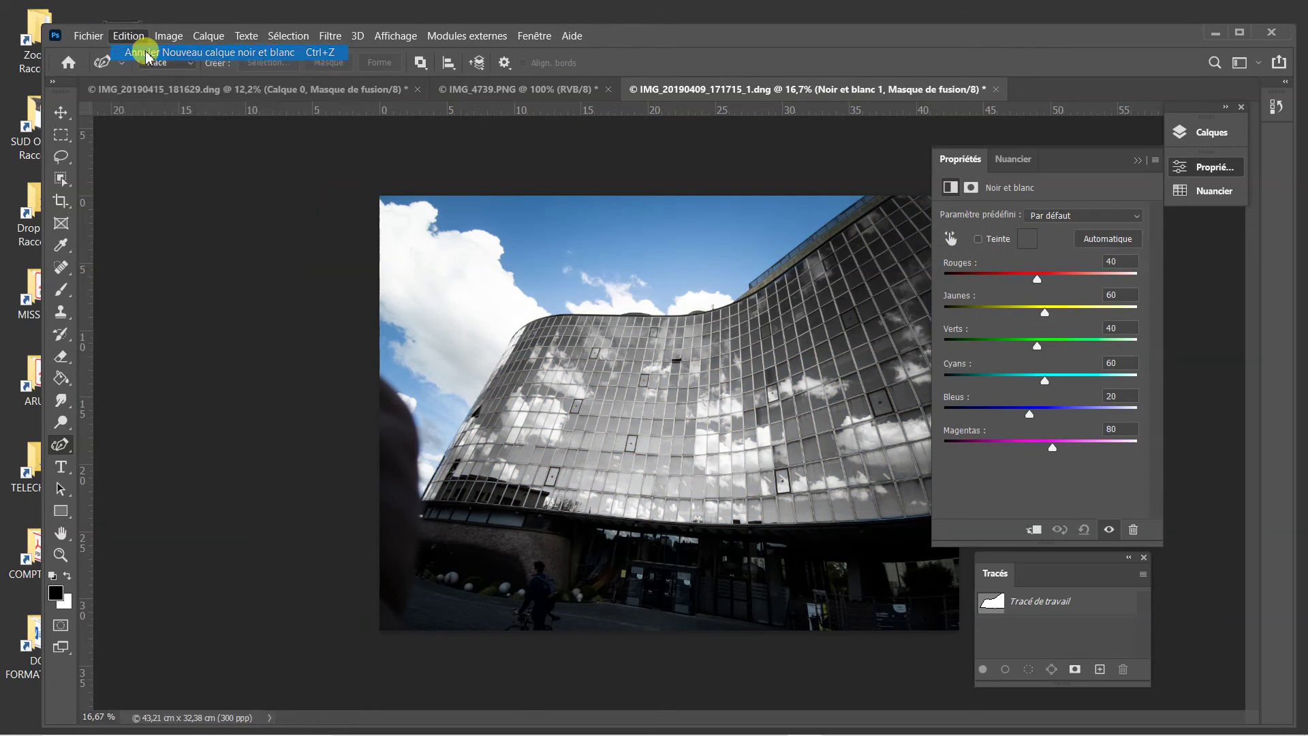
Invert the façade selection and add a Black & White adjustment layer with Normal mode and 100% opacity to the surroundings
click(300, 35)
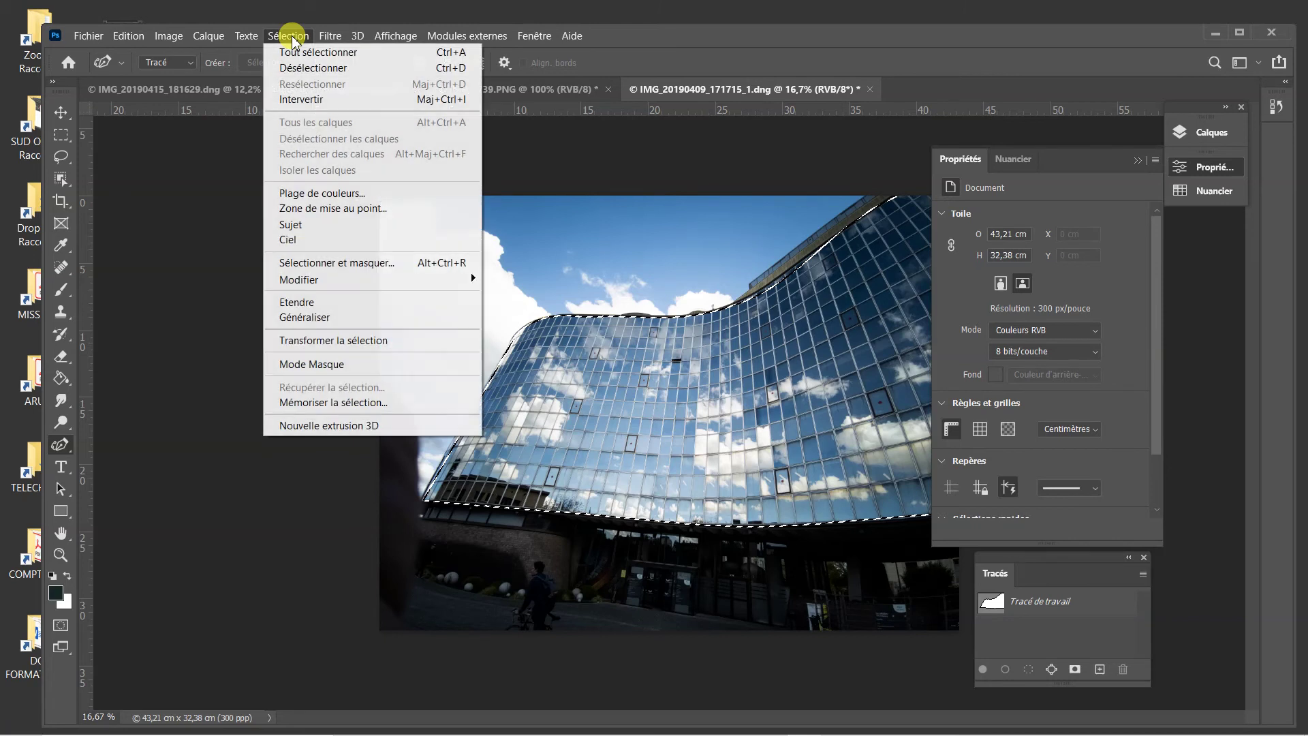
click(296, 102)
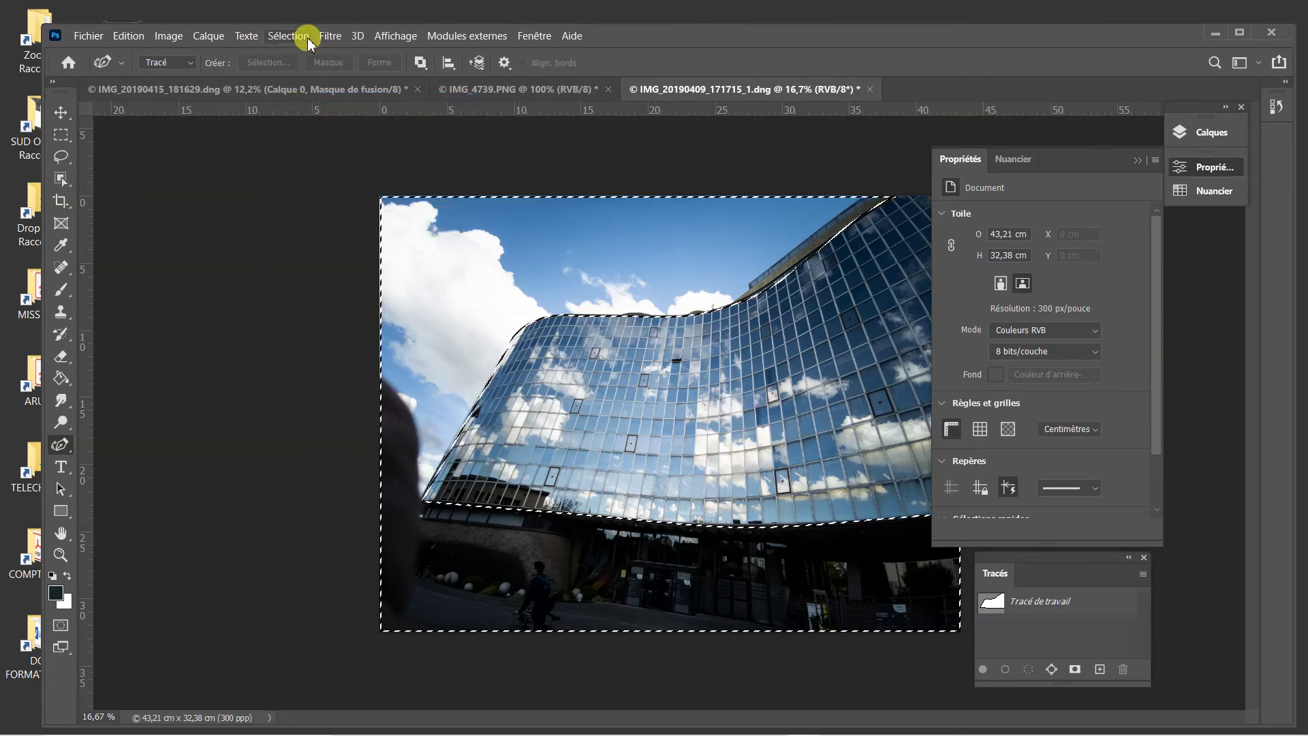
click(208, 36)
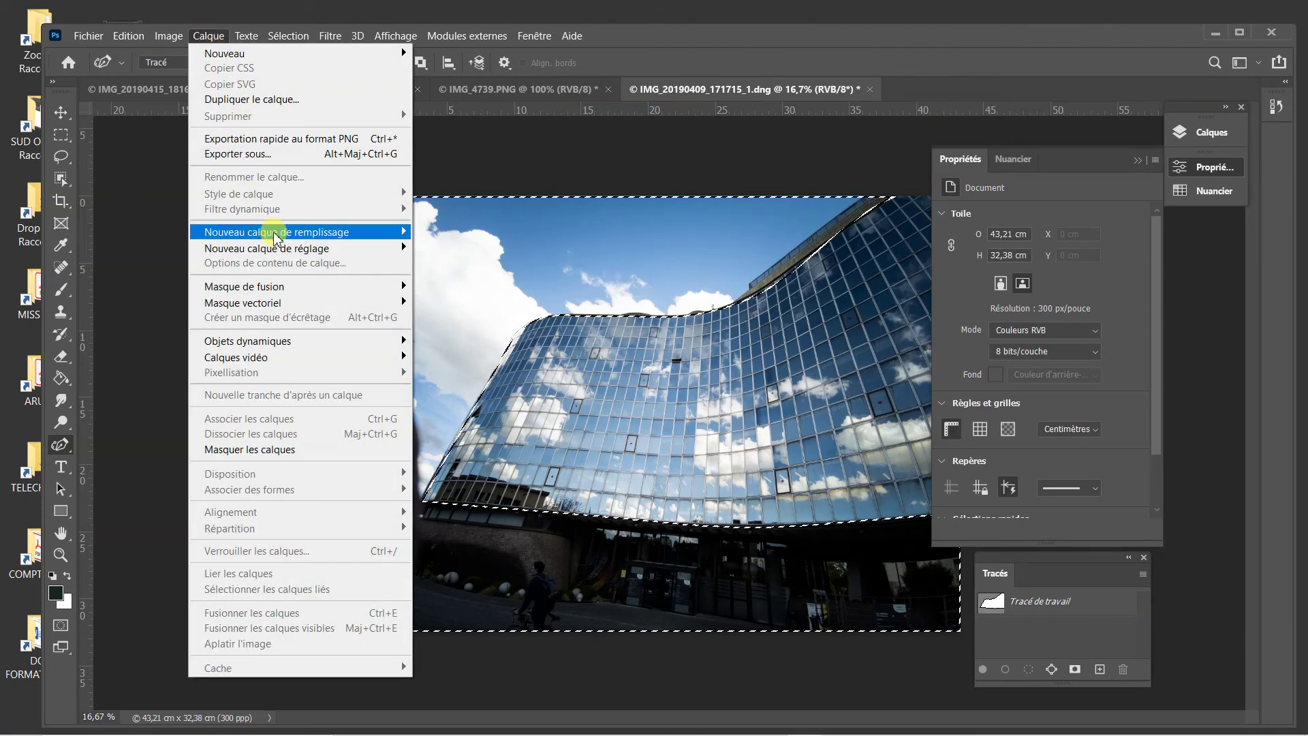
mouse_move(290, 250)
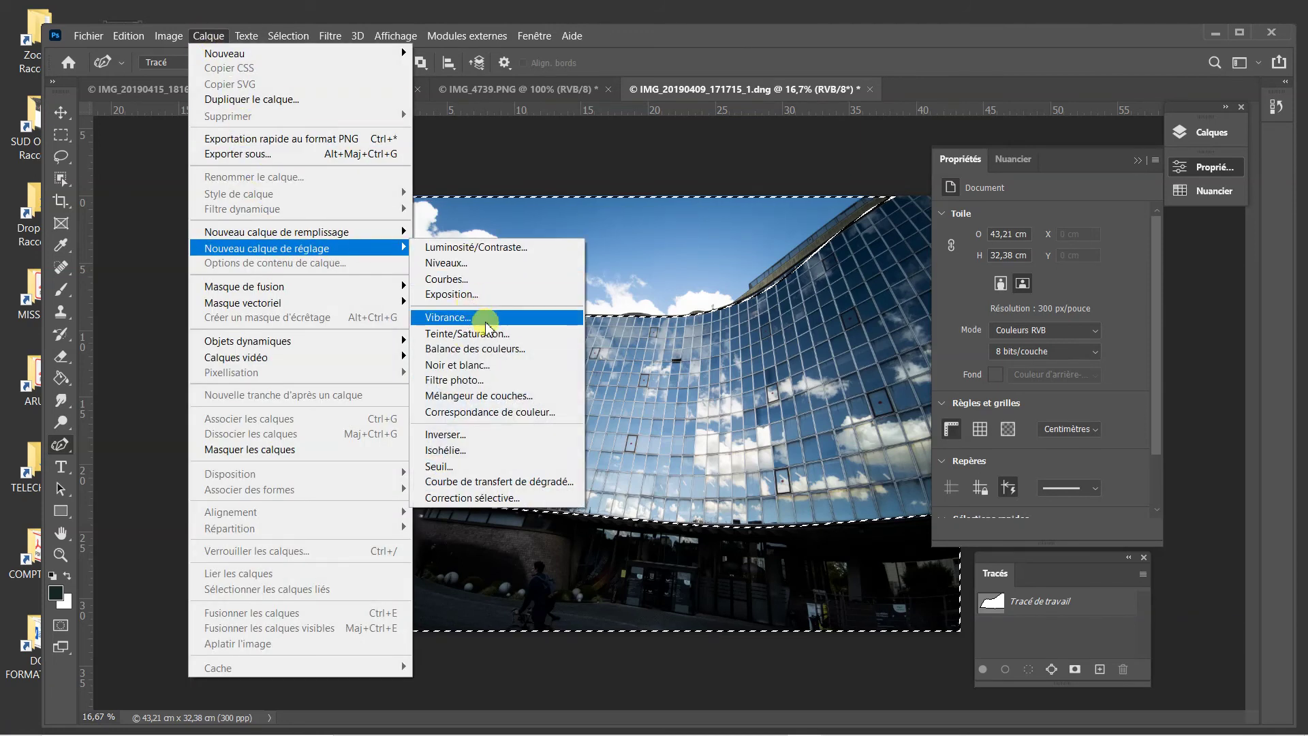
click(470, 366)
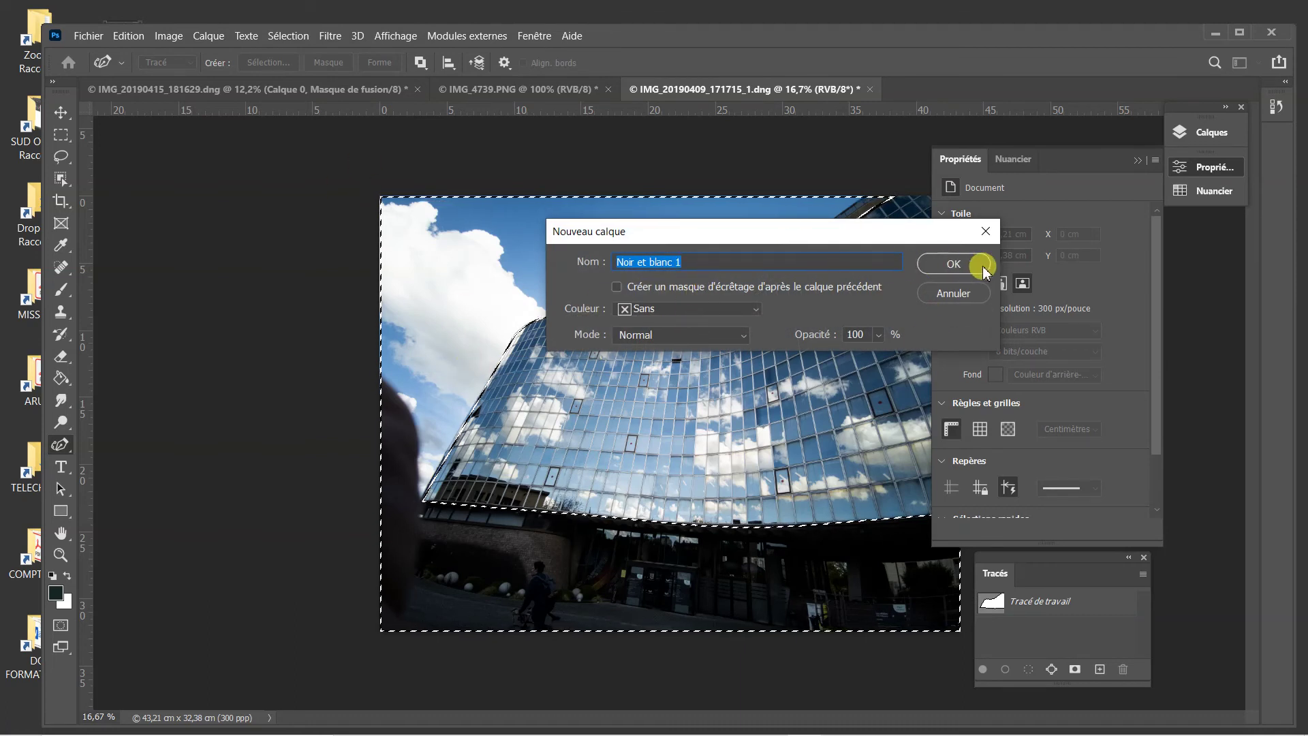
click(954, 263)
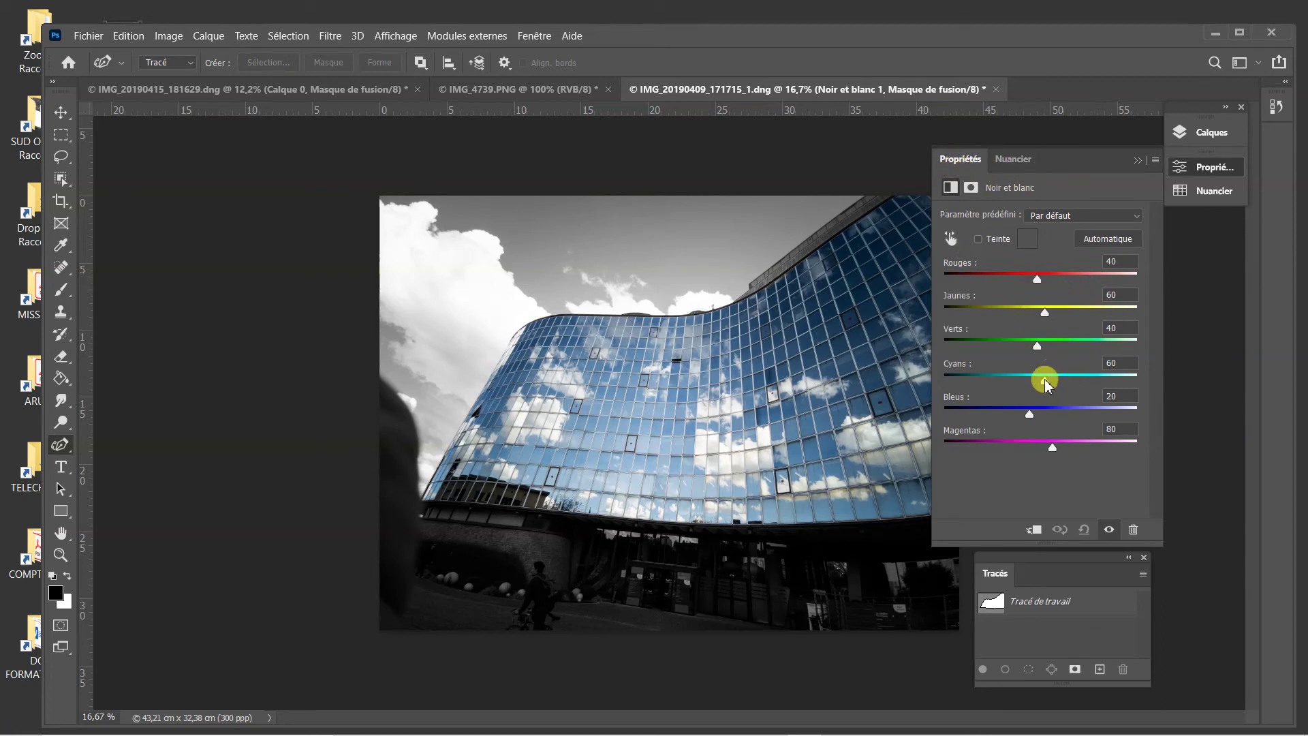
Darken the sky in the Black & White adjustment by setting Cyans to -33 and Blues to -46
drag(1046, 383, 1011, 384)
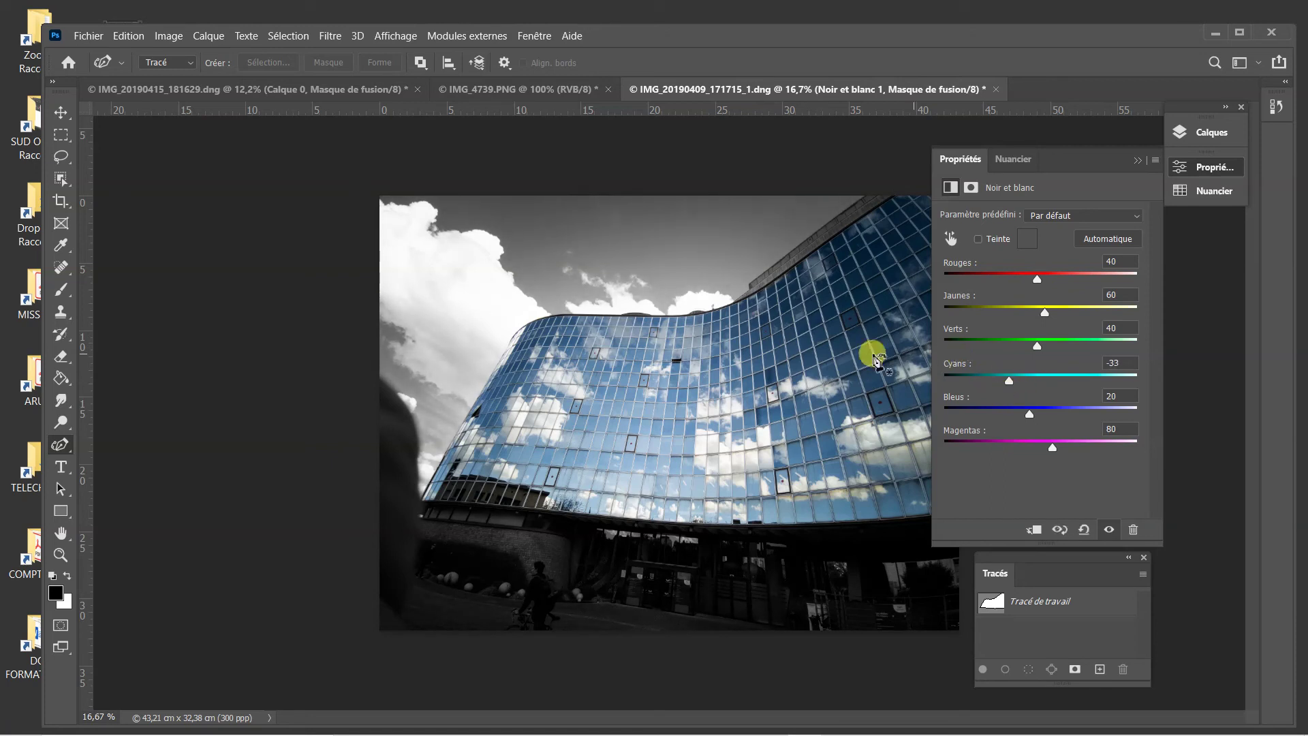
mouse_move(1028, 412)
mouse_down()
mouse_move(978, 415)
mouse_move(1003, 418)
mouse_up()
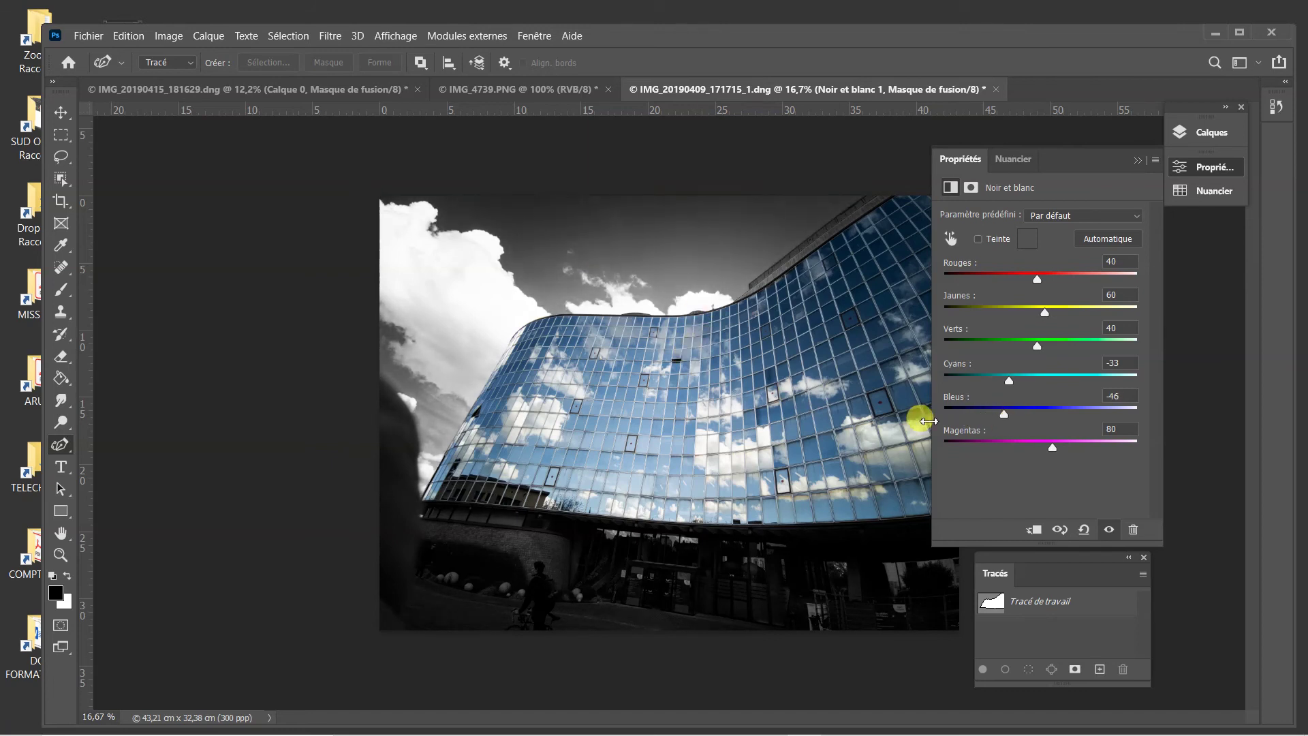